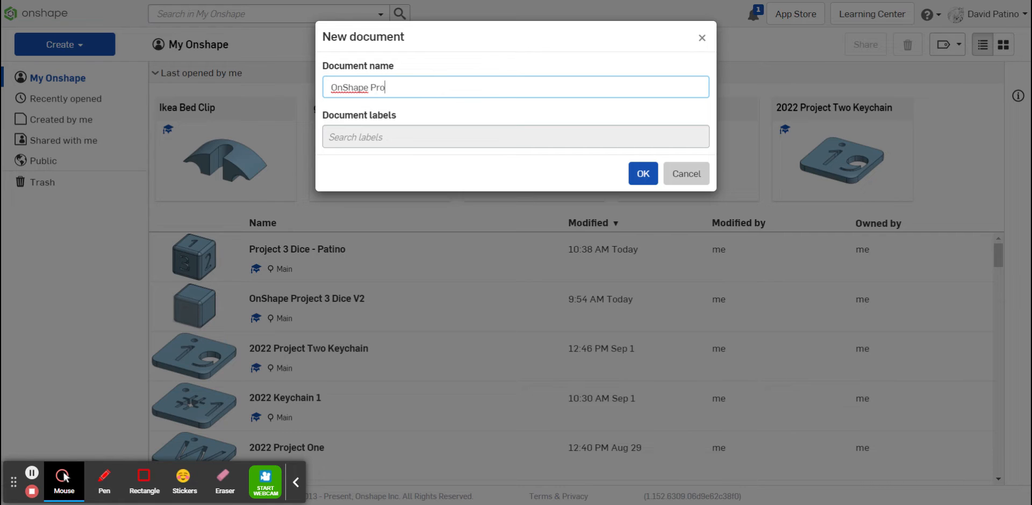
- Name the new document "OnShape Project 3 Dice v3" and create it
{"action": "type", "text": "ct 3 Dice v3"}
{"action": "left_click", "coordinate": [644, 176]}
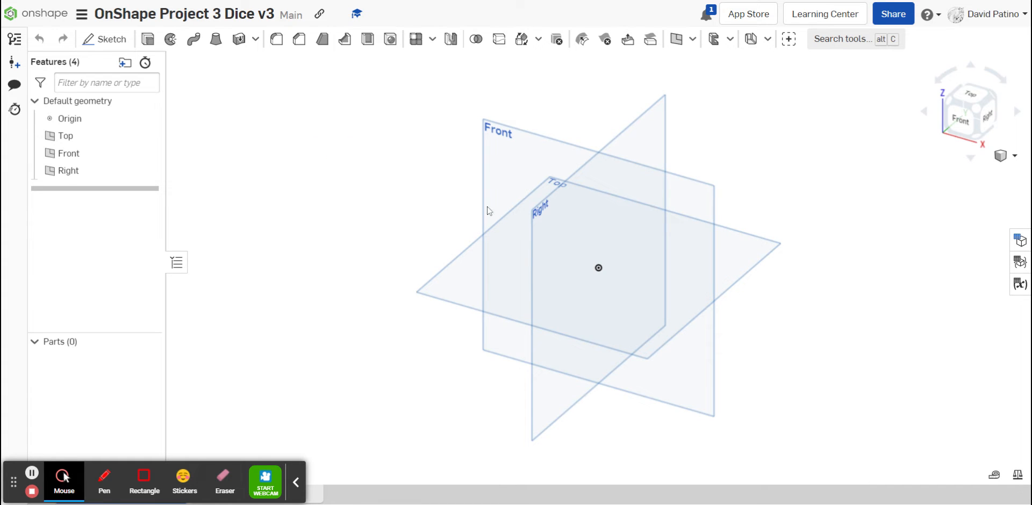
{"action": "left_click", "coordinate": [969, 101]}
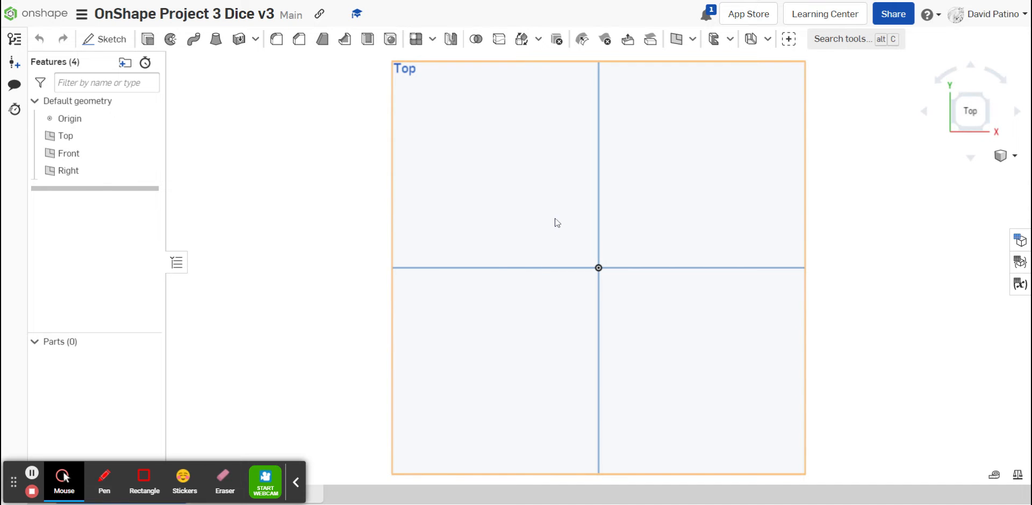
{"action": "left_click", "coordinate": [110, 40]}
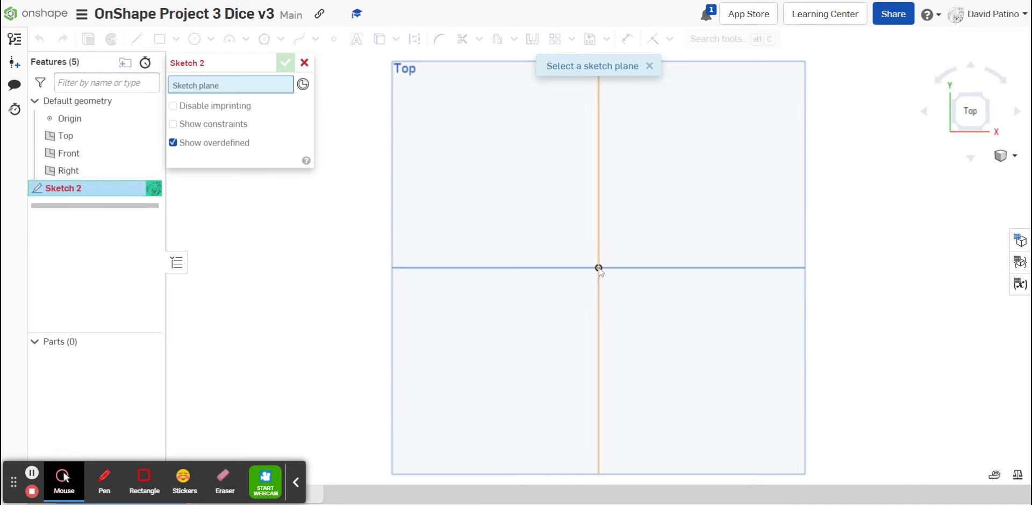
{"action": "left_click", "coordinate": [430, 199]}
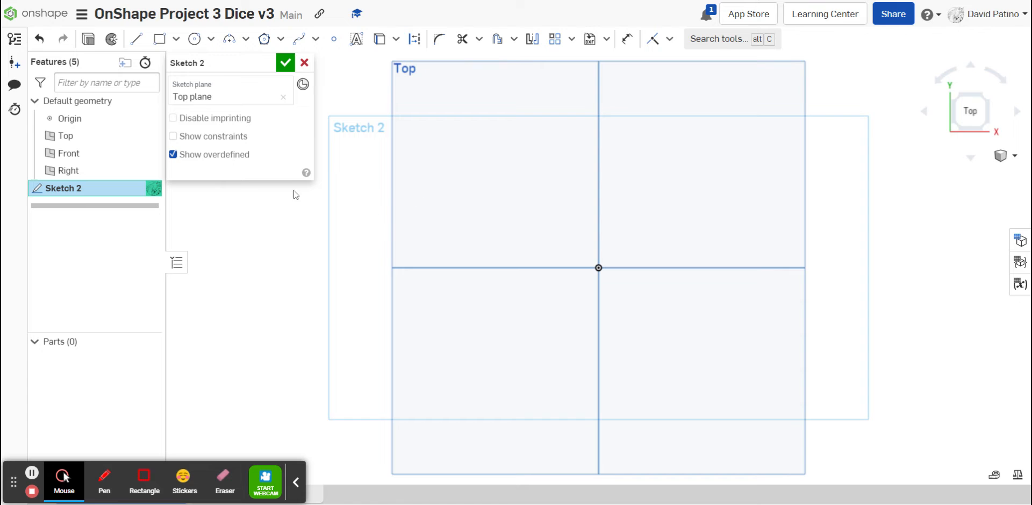
{"action": "left_click", "coordinate": [159, 38]}
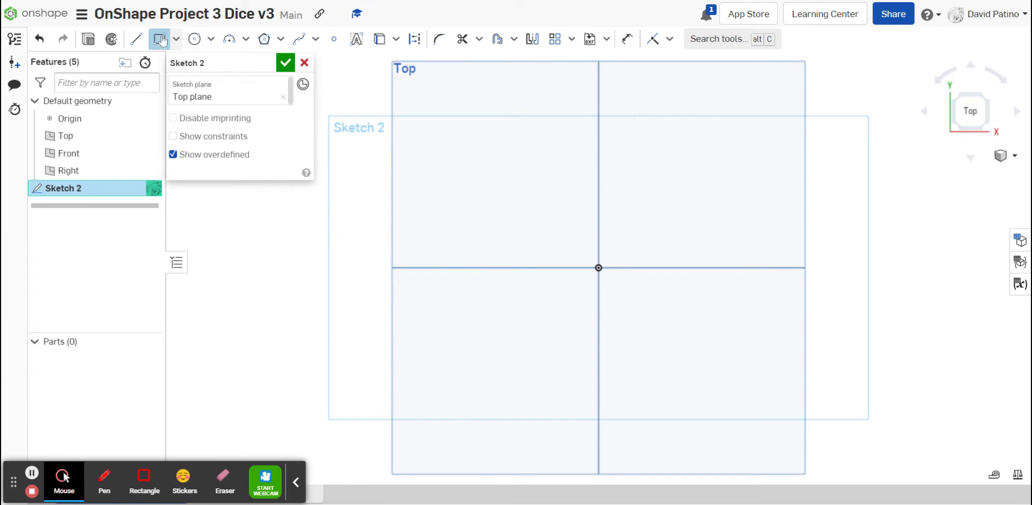
{"action": "left_click", "coordinate": [598, 268]}
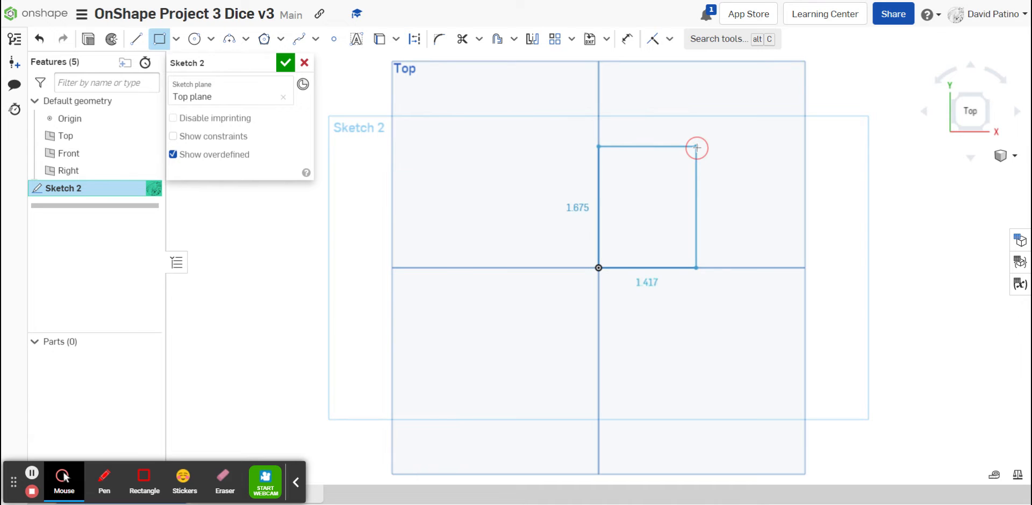
{"action": "left_click", "coordinate": [628, 43]}
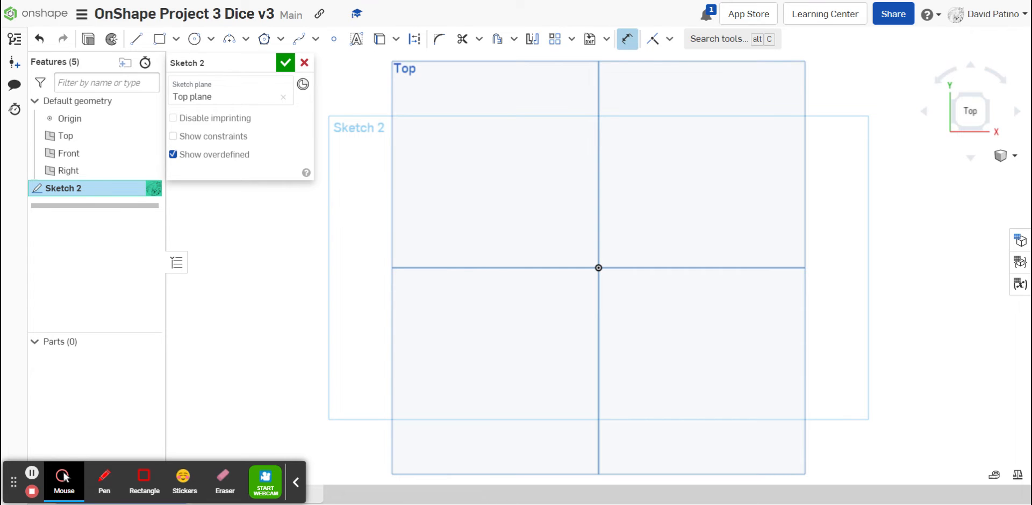
{"action": "left_click", "coordinate": [625, 45]}
{"action": "left_click", "coordinate": [160, 41]}
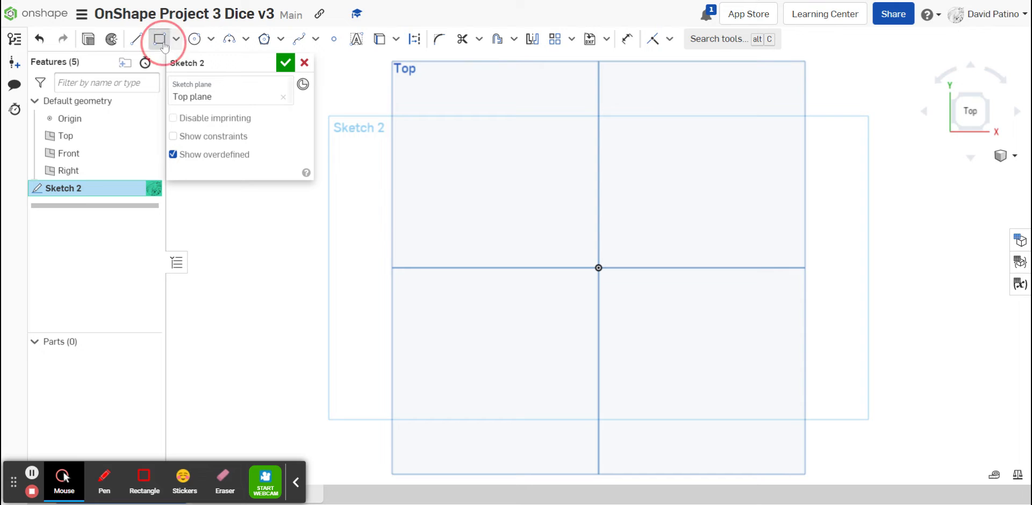
{"action": "left_click", "coordinate": [598, 268]}
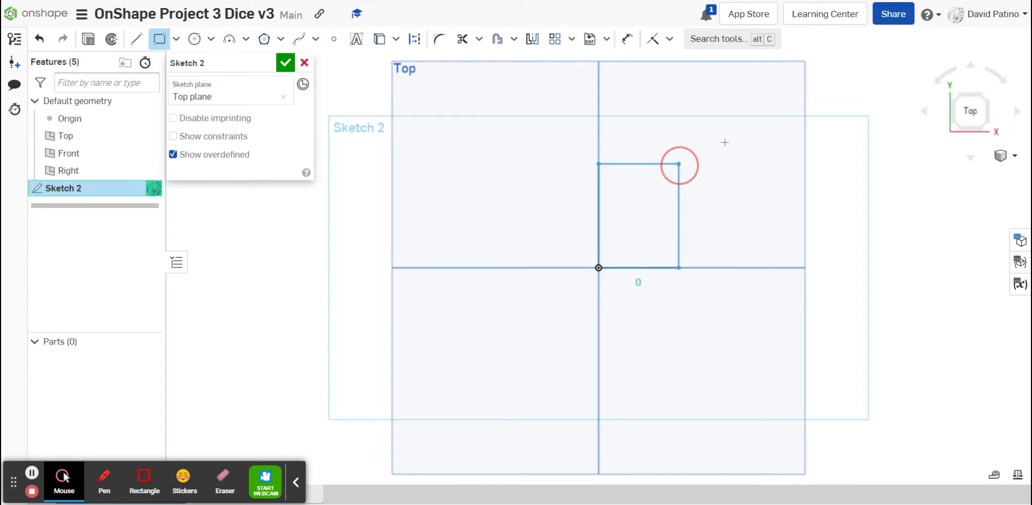
{"action": "left_click", "coordinate": [714, 140]}
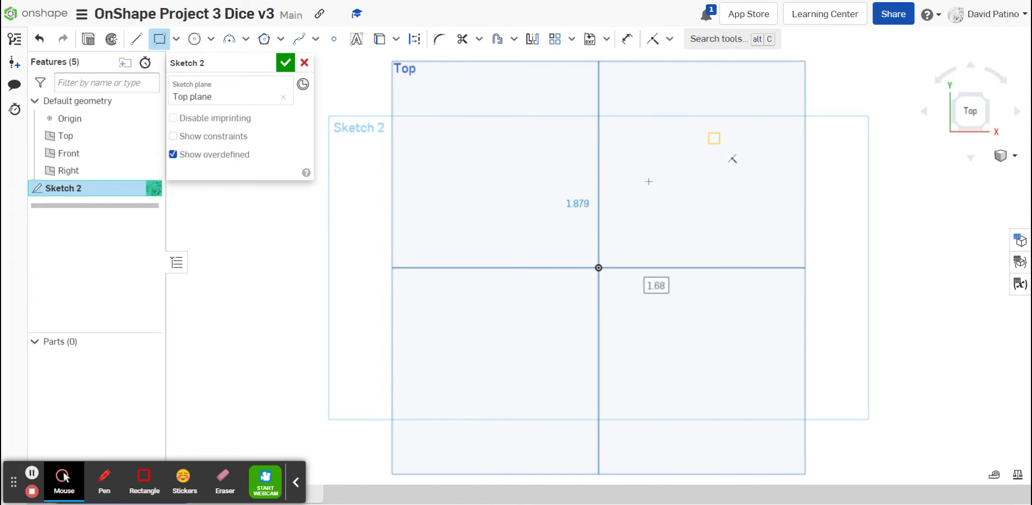
{"action": "key", "text": "Tab"}
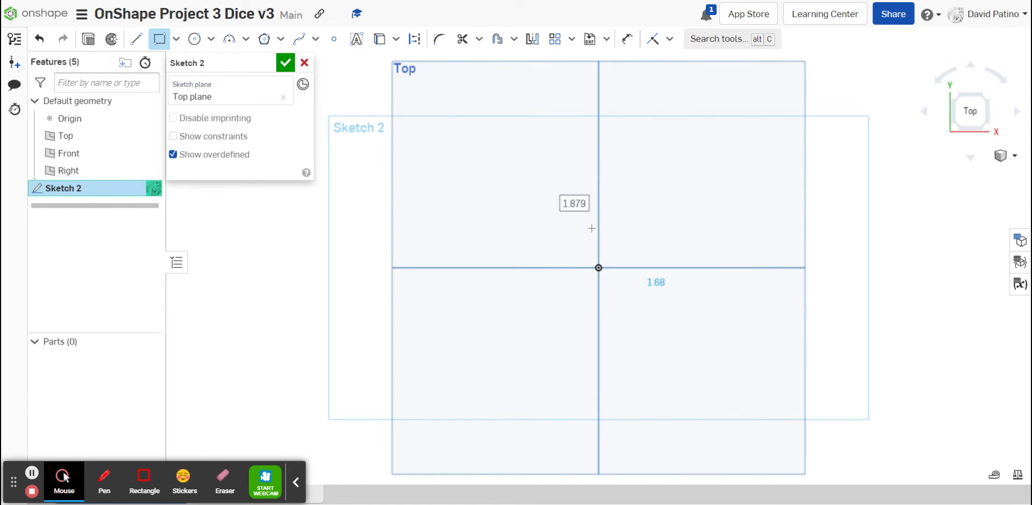
{"action": "left_click", "coordinate": [656, 285]}
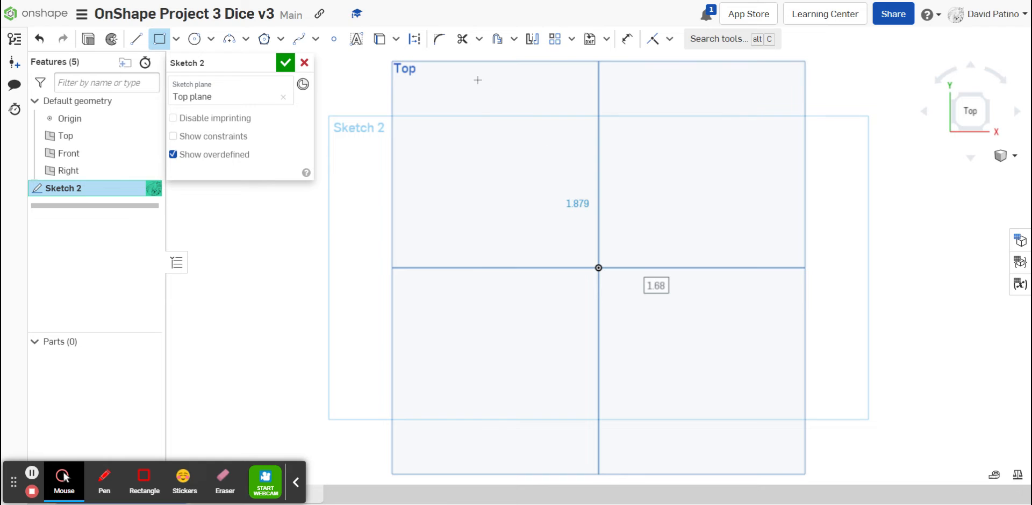
{"action": "left_click", "coordinate": [627, 39]}
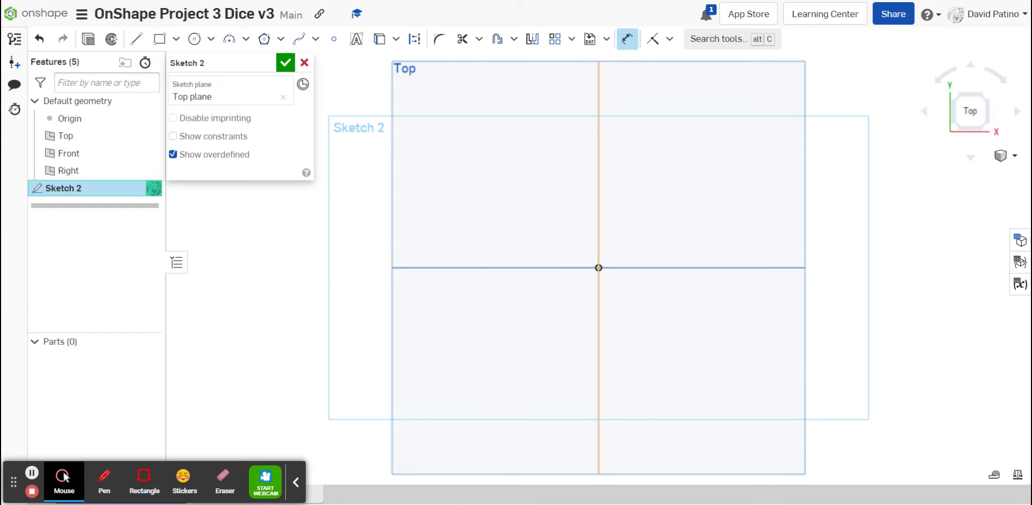
{"action": "left_click", "coordinate": [304, 62]}
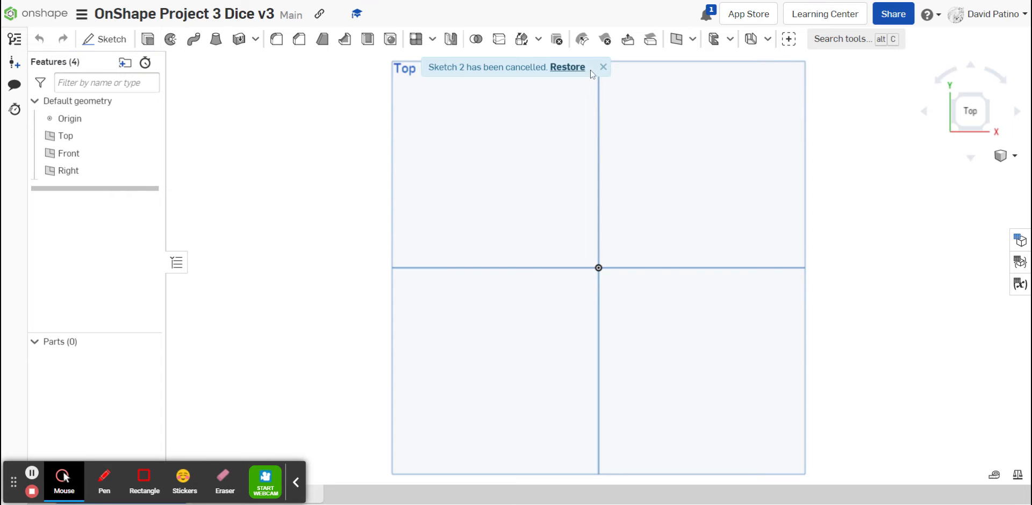
{"action": "left_click", "coordinate": [604, 67]}
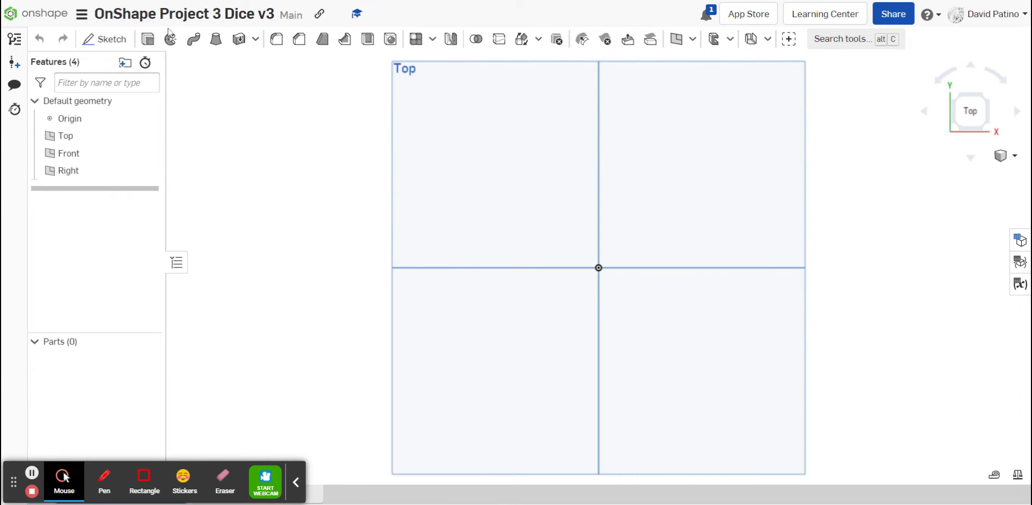
- Create a new sketch on the Top plane and activate the rectangle tool
{"action": "left_click", "coordinate": [108, 39]}
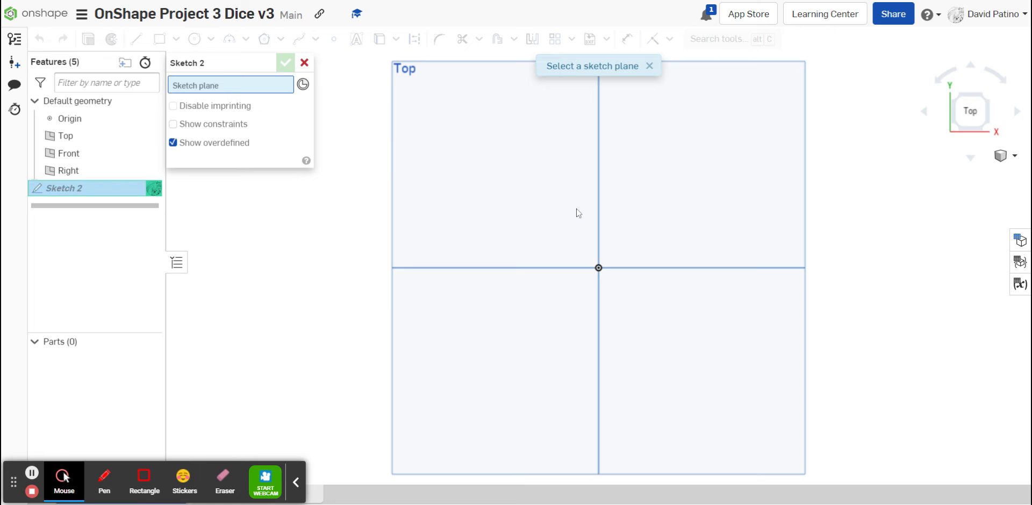
{"action": "left_click", "coordinate": [506, 222]}
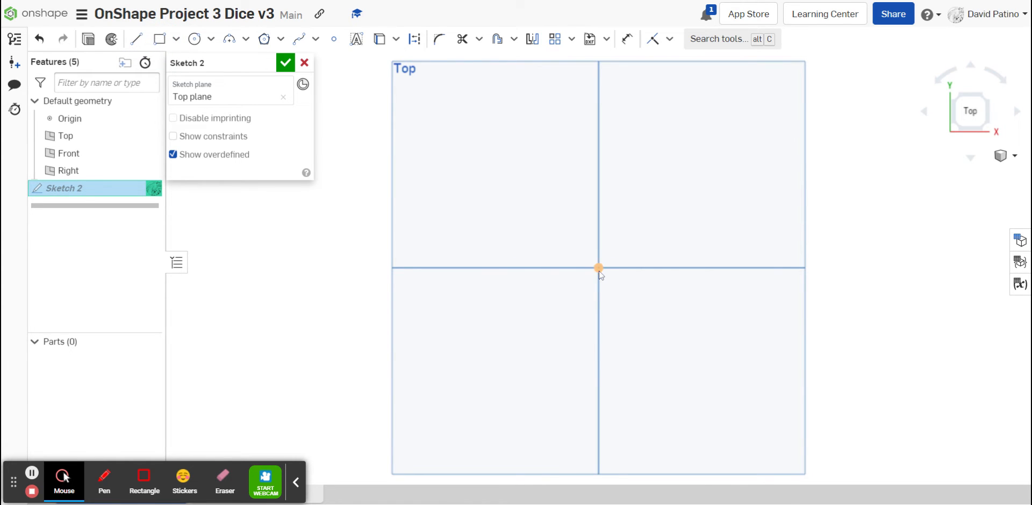
{"action": "left_click", "coordinate": [160, 43]}
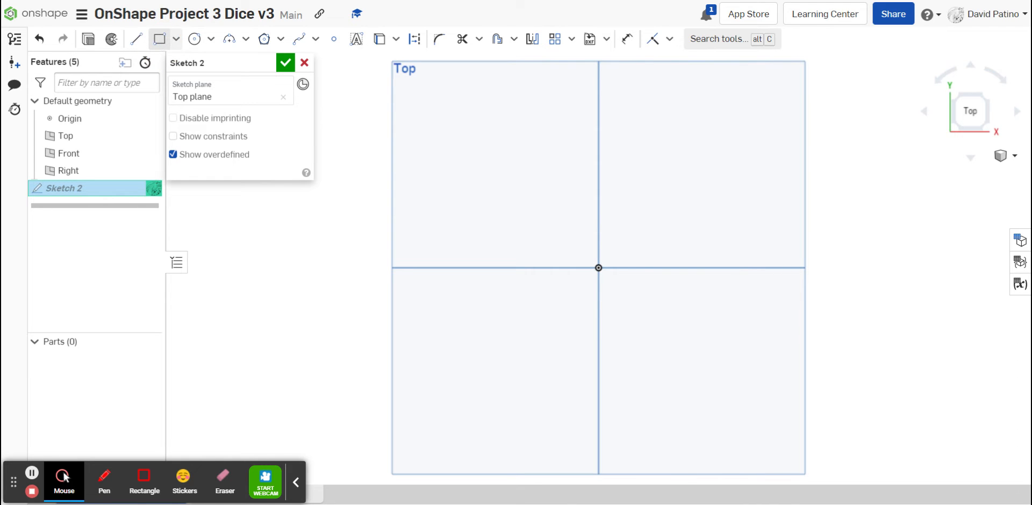
{"action": "left_click", "coordinate": [158, 43]}
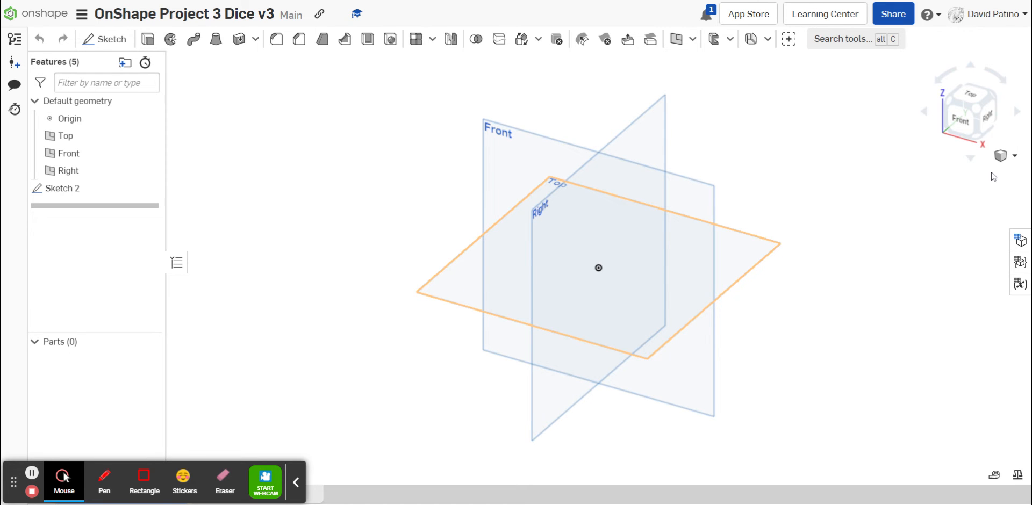
- Start another sketch on the Top plane, viewed from above, and draw a rectangle about 1.6 by 1.67 in from the origin
{"action": "left_click", "coordinate": [975, 101]}
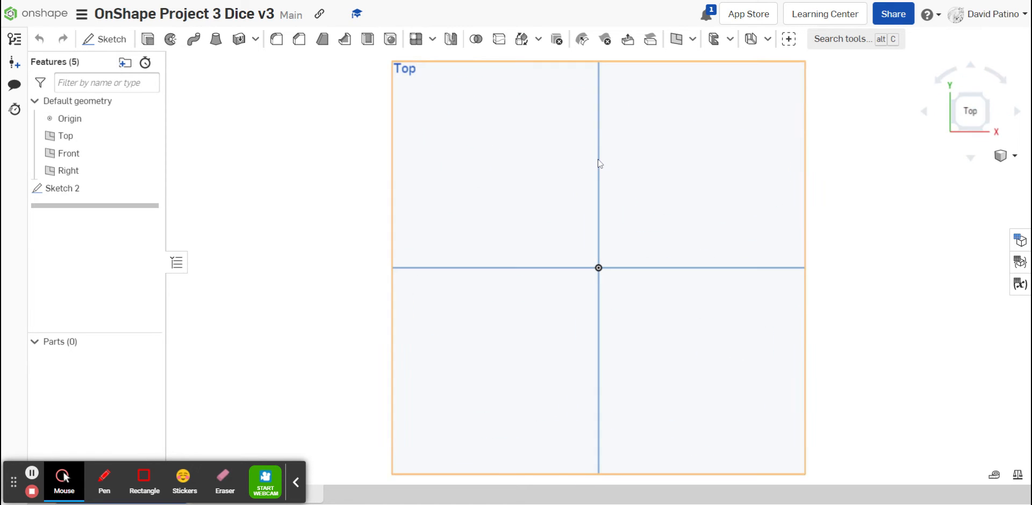
{"action": "left_click", "coordinate": [109, 46]}
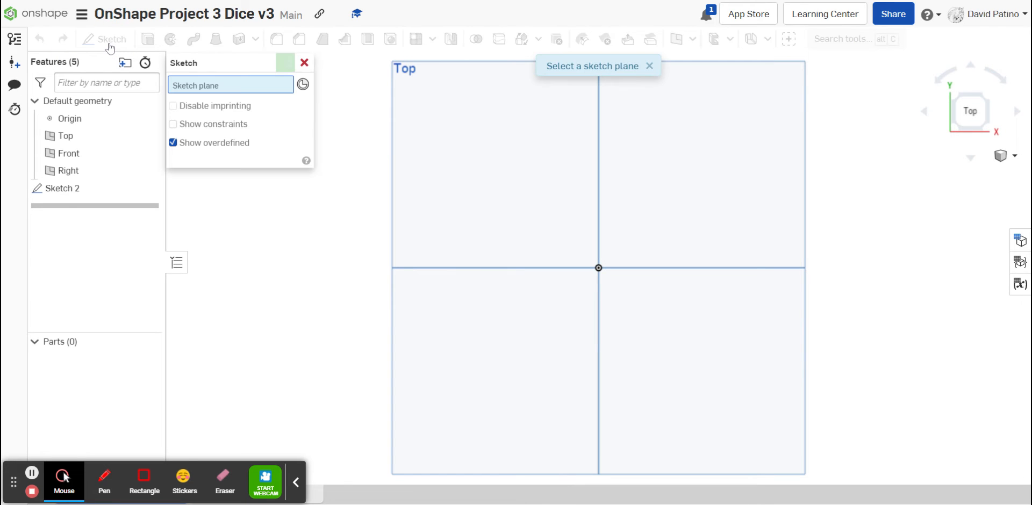
{"action": "left_click", "coordinate": [460, 160]}
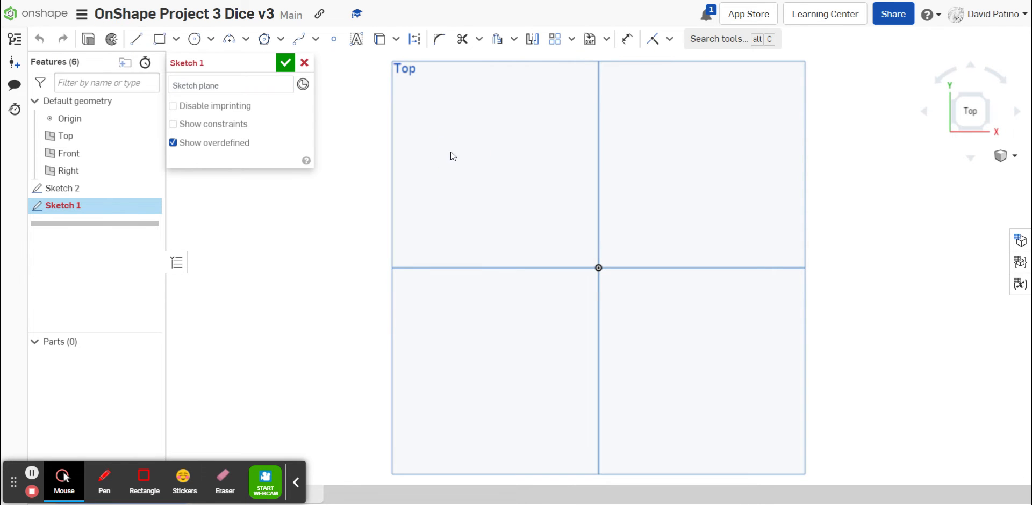
{"action": "left_click", "coordinate": [158, 39]}
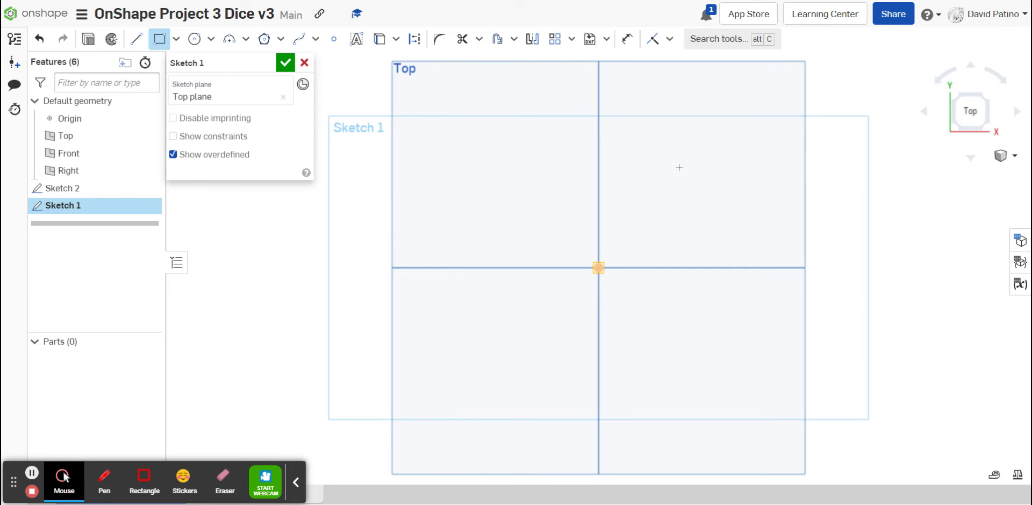
{"action": "left_click", "coordinate": [709, 154]}
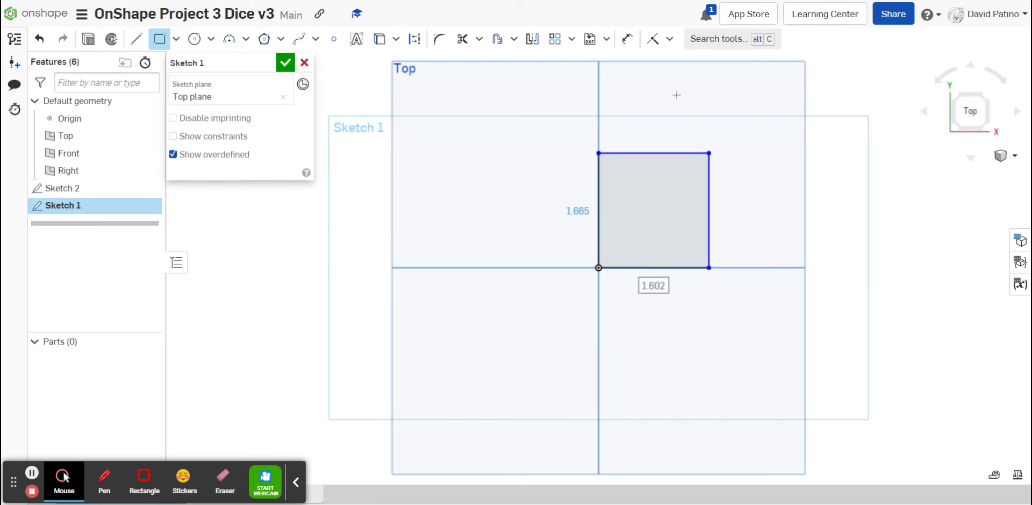
- Dimension the rectangle's vertical and horizontal edges at the origin to 2 in each and finish the sketch
{"action": "left_click", "coordinate": [627, 39]}
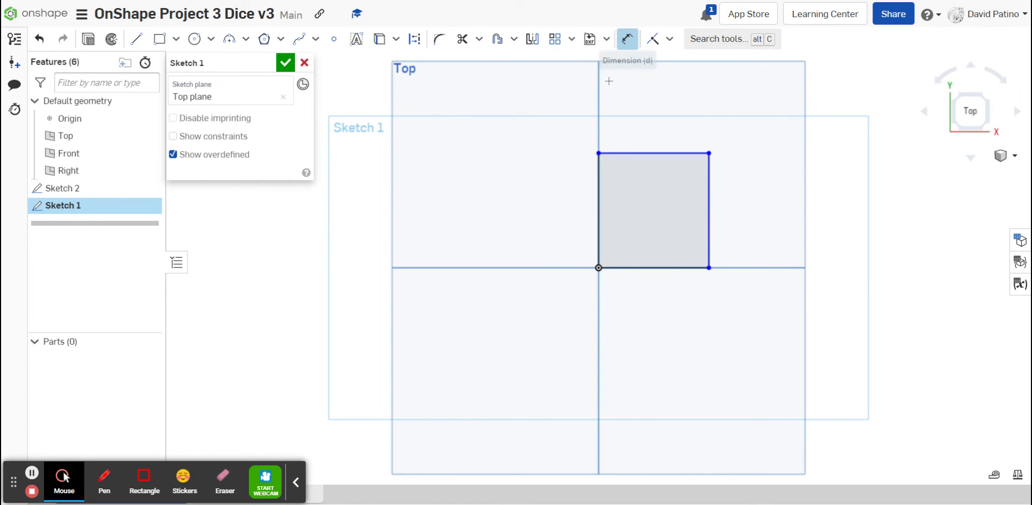
{"action": "left_click", "coordinate": [599, 198]}
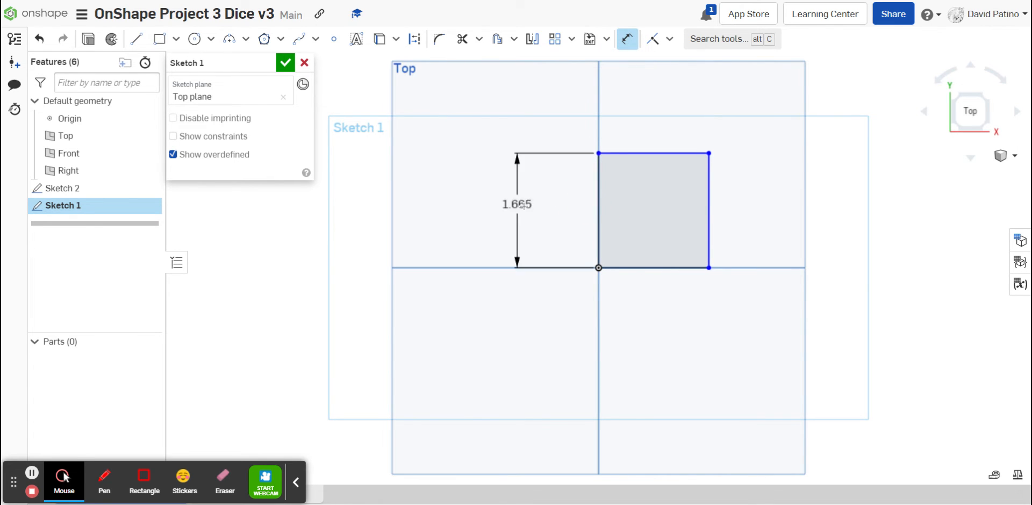
{"action": "left_click", "coordinate": [523, 205]}
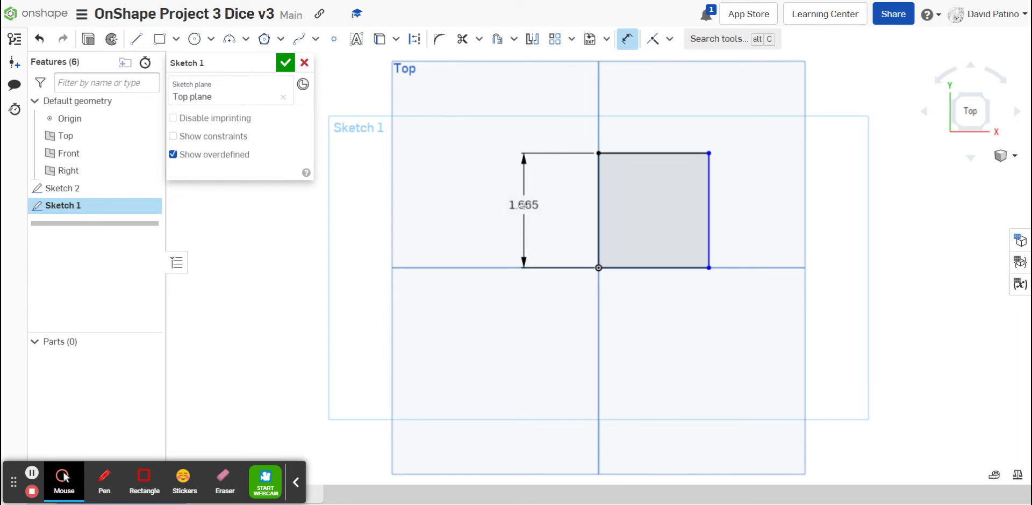
{"action": "type", "text": "2"}
{"action": "key", "text": "Return"}
{"action": "left_click", "coordinate": [659, 268]}
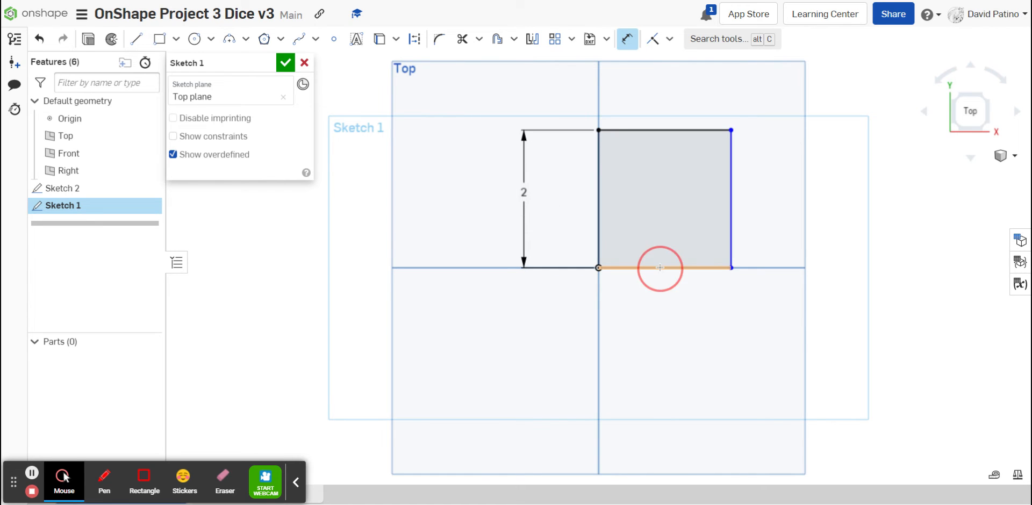
{"action": "left_click", "coordinate": [647, 347]}
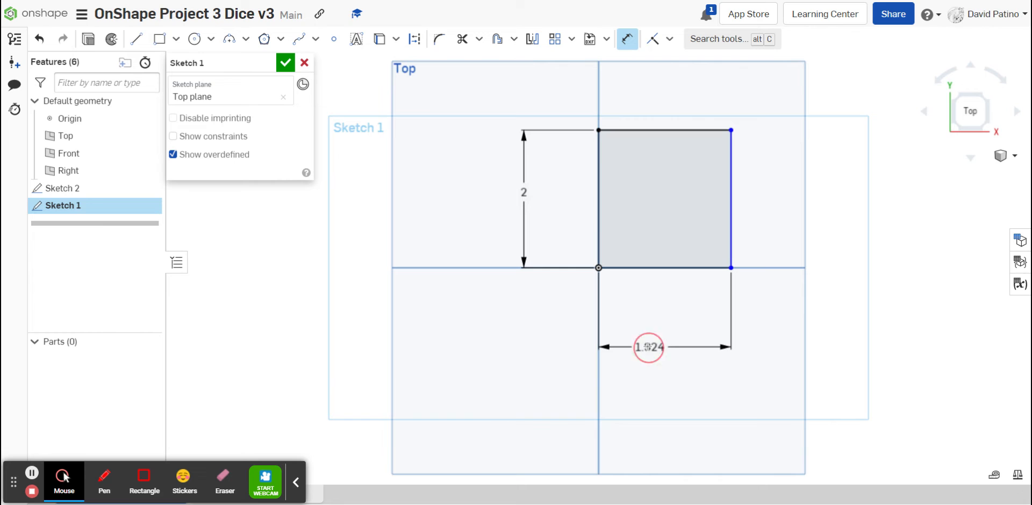
{"action": "type", "text": "2"}
{"action": "key", "text": "Return"}
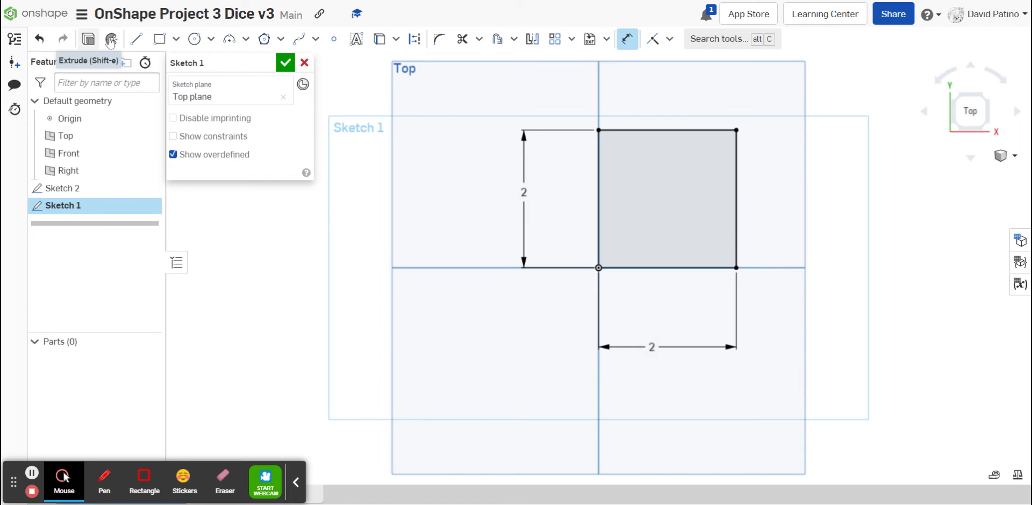
{"action": "left_click", "coordinate": [286, 63]}
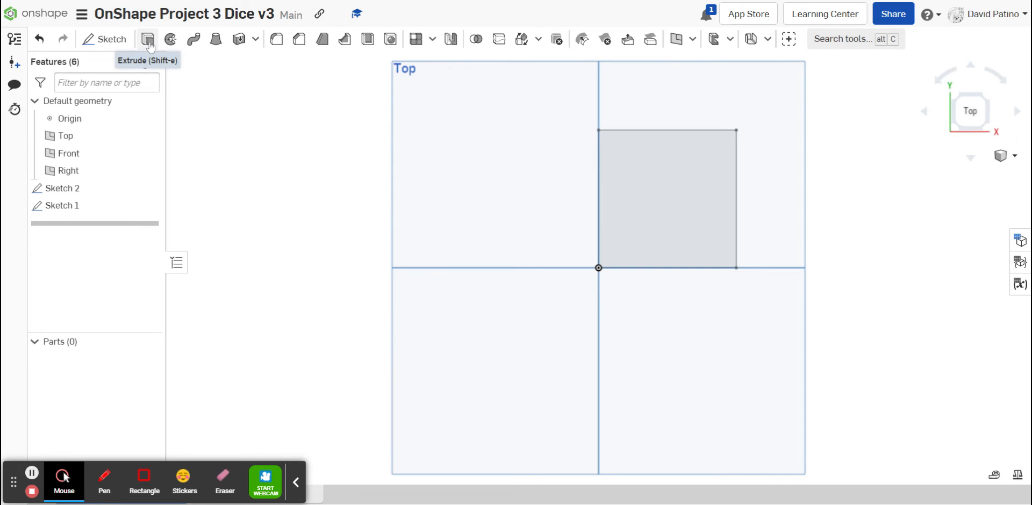
- Extrude the square sketch region as a new solid with a blind depth of 2 in
{"action": "left_click", "coordinate": [691, 177]}
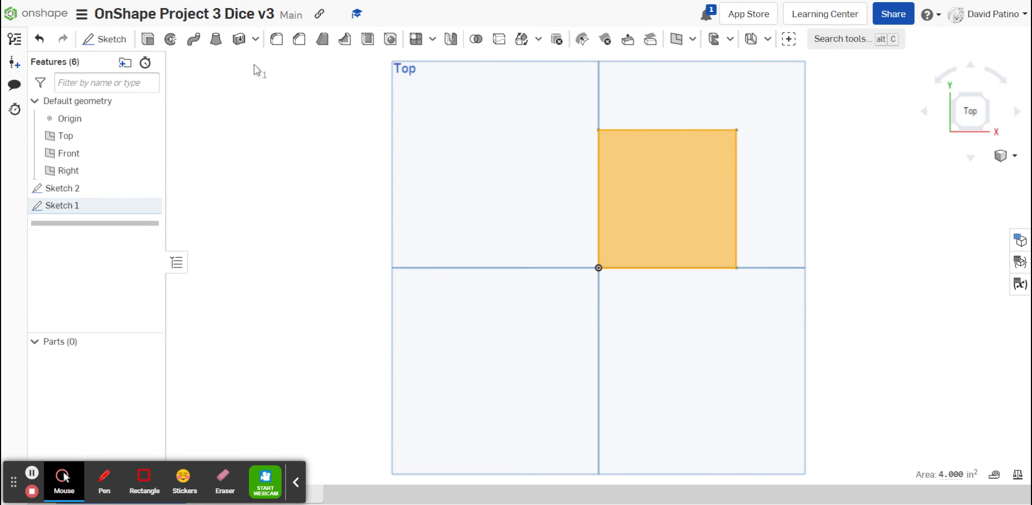
{"action": "left_click", "coordinate": [150, 40]}
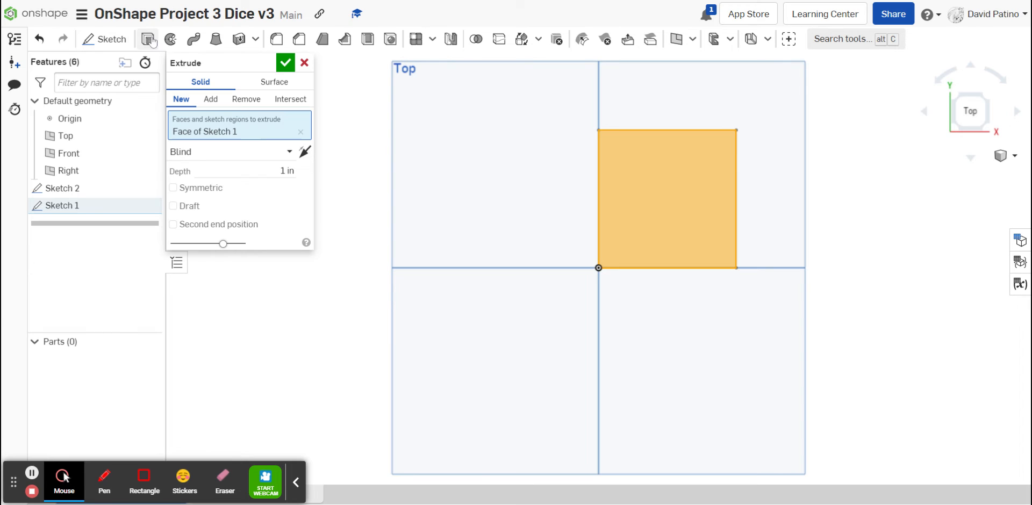
{"action": "left_click", "coordinate": [285, 170]}
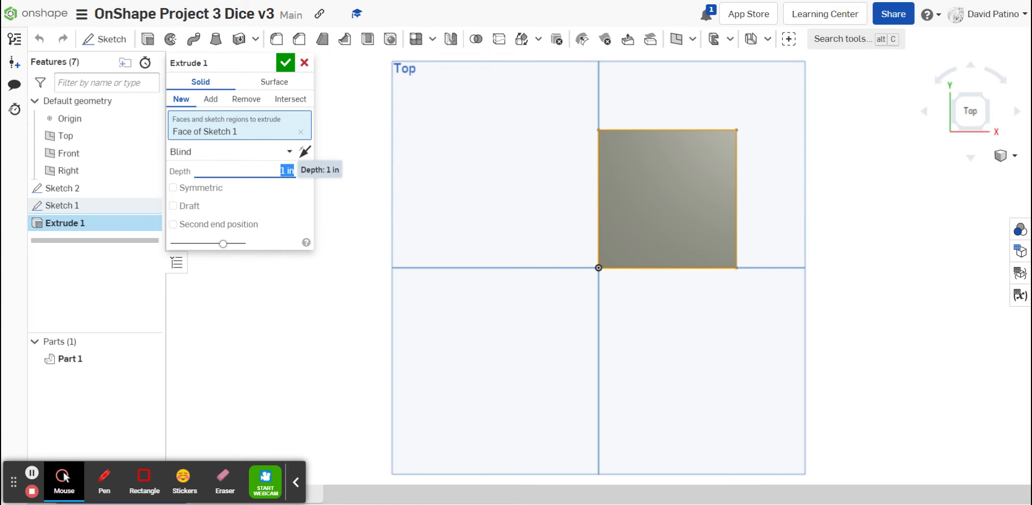
{"action": "type", "text": "2"}
{"action": "key", "text": "Return"}
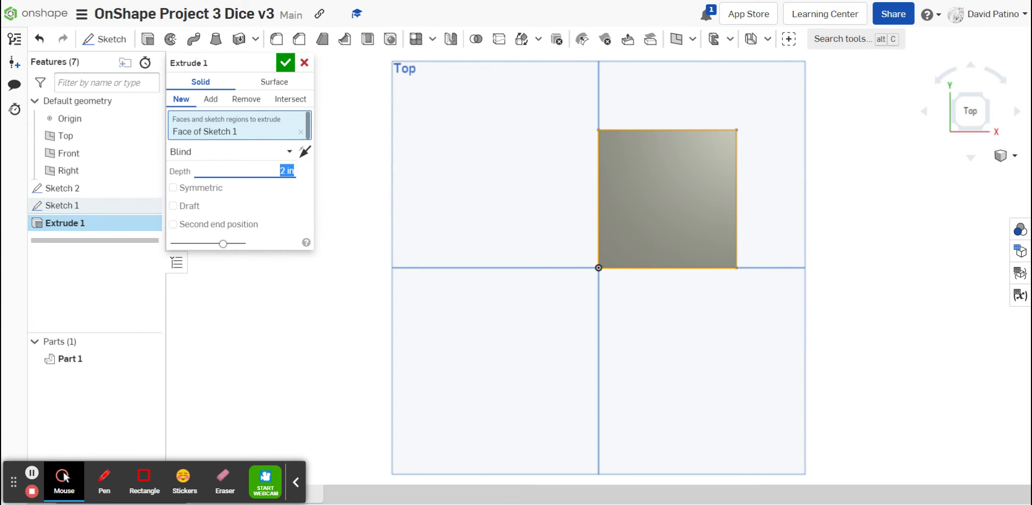
{"action": "left_click", "coordinate": [285, 64]}
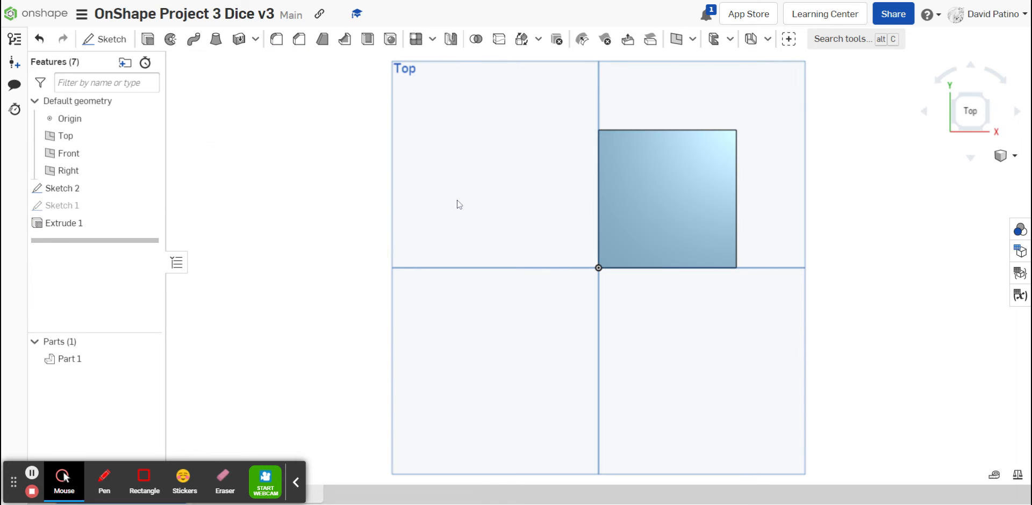
- Rotate the view all the way around the extruded cube to examine its sides
{"action": "key", "text": "Right"}
{"action": "key", "text": "Right"}
{"action": "key", "text": "Right"}
{"action": "key", "text": "Right"}
{"action": "key", "text": "Right"}
{"action": "key", "text": "Right"}
{"action": "key", "text": "Right"}
{"action": "key", "text": "Right"}
{"action": "key", "text": "Right"}
{"action": "key", "text": "Right"}
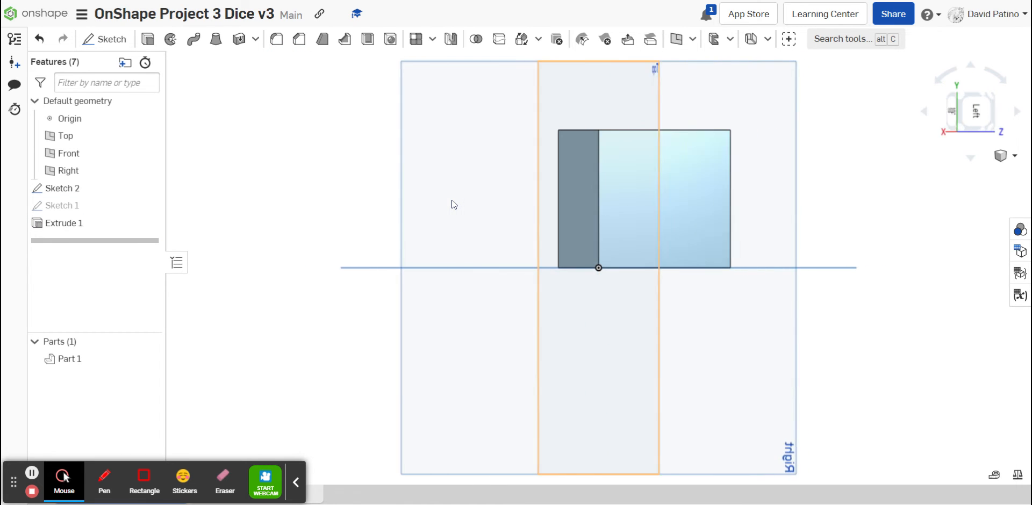
{"action": "key", "text": "Right"}
{"action": "key", "text": "Right"}
{"action": "key", "text": "Right"}
{"action": "key", "text": "Right"}
{"action": "key", "text": "Right"}
{"action": "key", "text": "Right"}
{"action": "key", "text": "Right"}
{"action": "key", "text": "Right"}
{"action": "key", "text": "Right"}
{"action": "key", "text": "Right"}
{"action": "key", "text": "Right"}
{"action": "key", "text": "Right"}
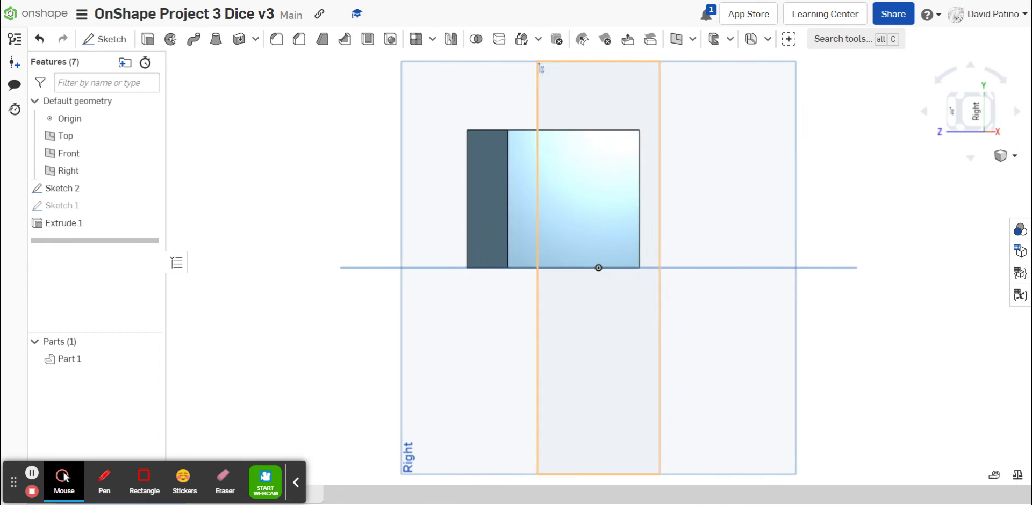
{"action": "key", "text": "Right"}
{"action": "key", "text": "Right"}
{"action": "key", "text": "Right"}
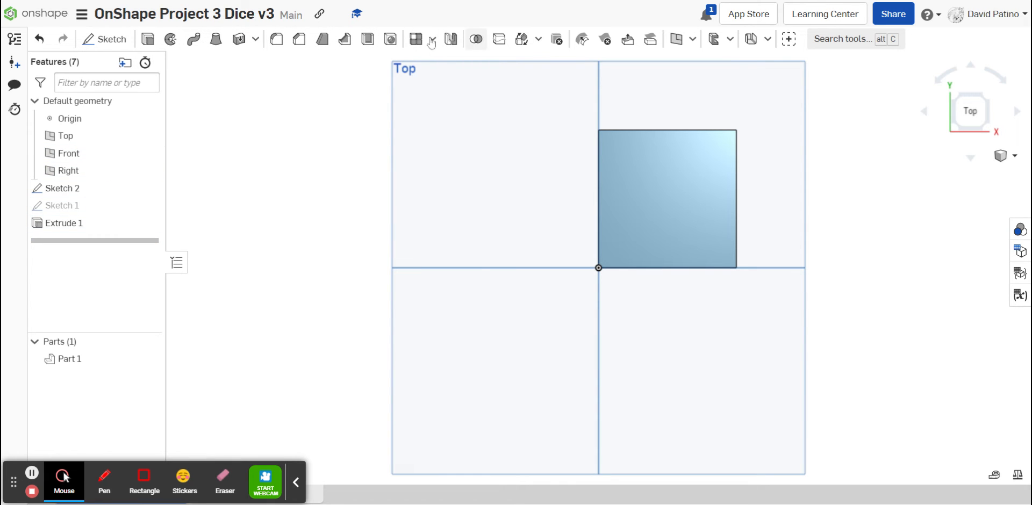
- Sketch the text "1" in Open Sans near the centre of the cube's top face and finish the sketch
{"action": "left_click", "coordinate": [105, 39]}
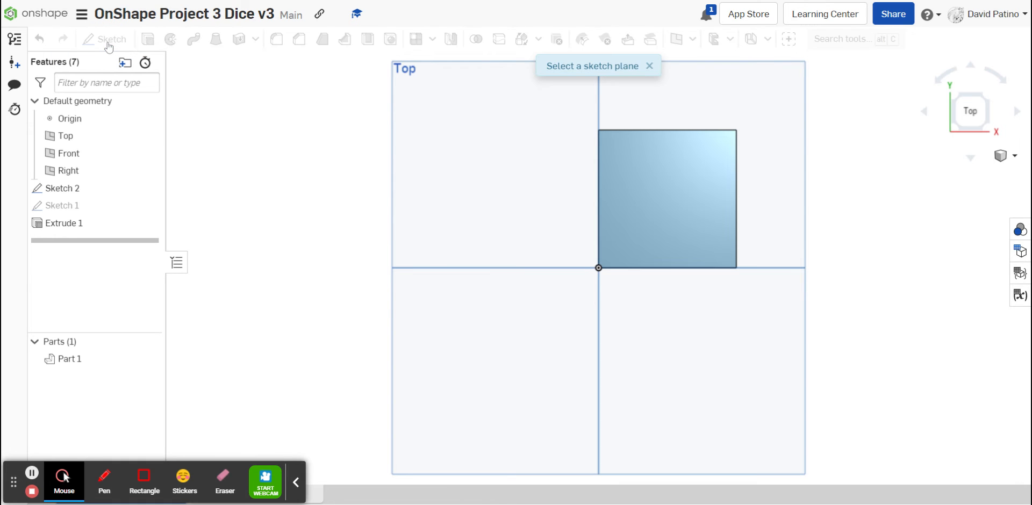
{"action": "left_click", "coordinate": [670, 216]}
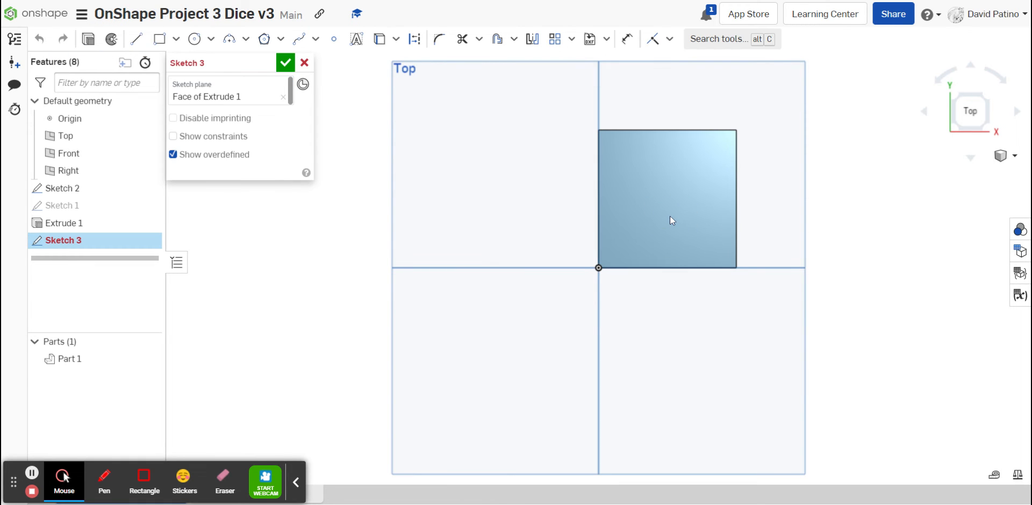
{"action": "left_click", "coordinate": [356, 40]}
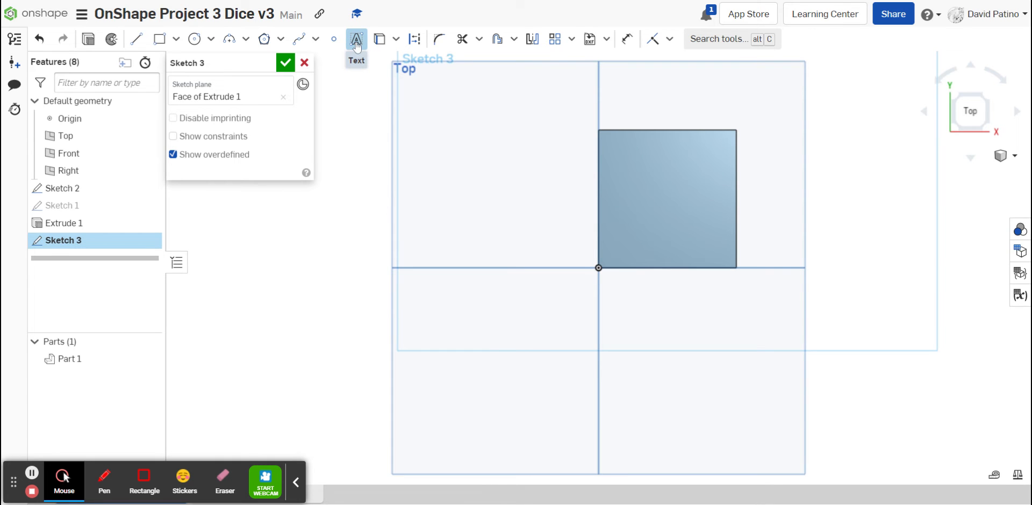
{"action": "left_click_drag", "start_coordinate": [647, 181], "coordinate": [689, 235]}
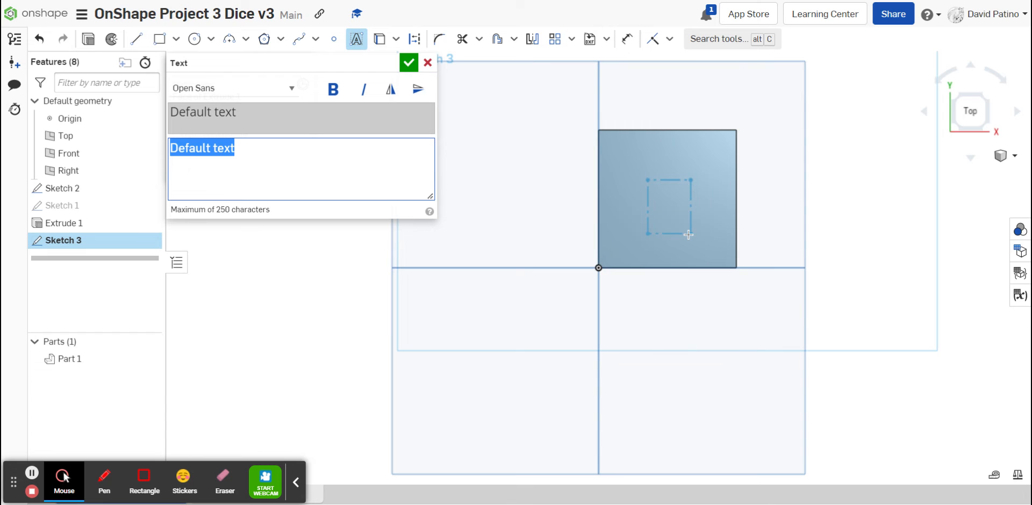
{"action": "type", "text": "1"}
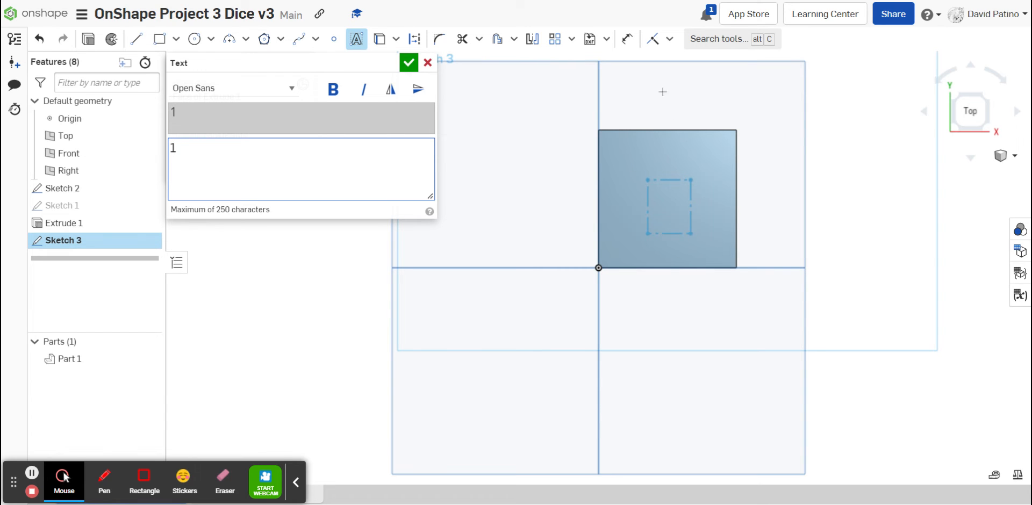
{"action": "left_click", "coordinate": [408, 62]}
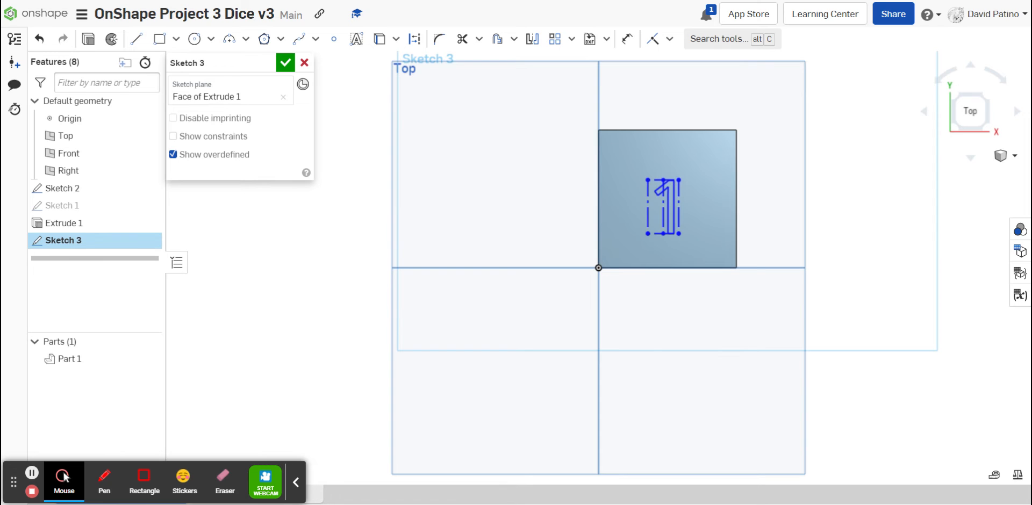
{"action": "left_click", "coordinate": [283, 60]}
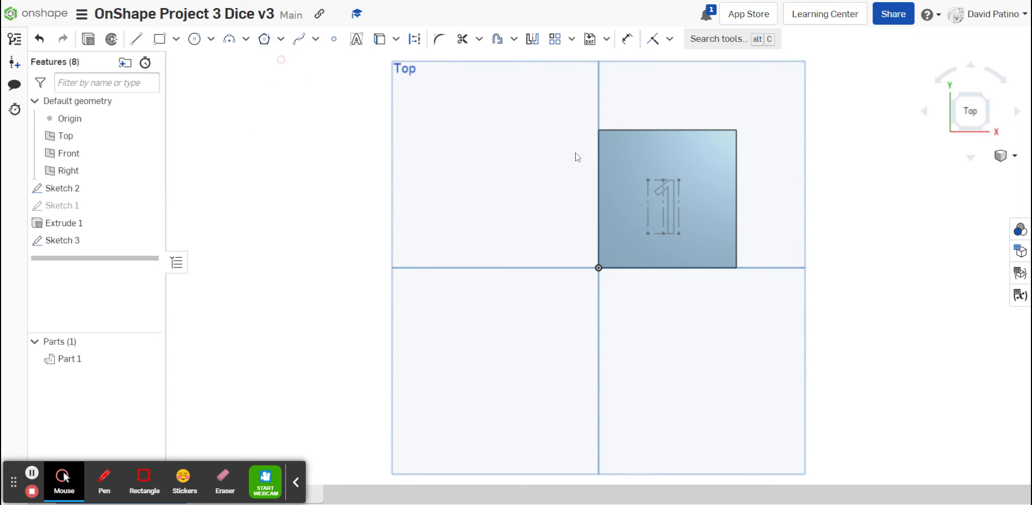
- Cut the number 1 into the top face with a Remove extrude of the text region, 0.2 in deep
{"action": "scroll", "coordinate": [666, 210], "scroll_direction": "up", "scroll_amount": 3}
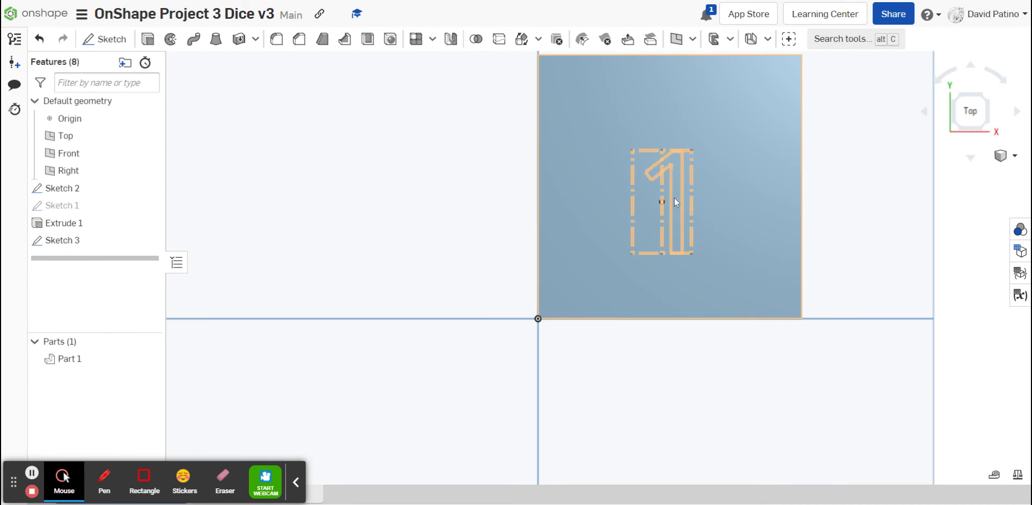
{"action": "left_click", "coordinate": [675, 199]}
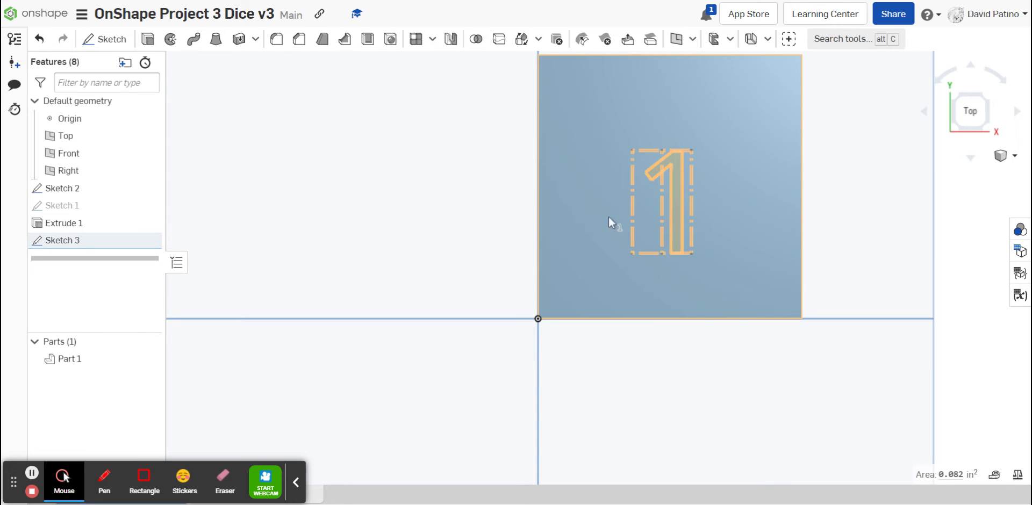
{"action": "left_click", "coordinate": [143, 45]}
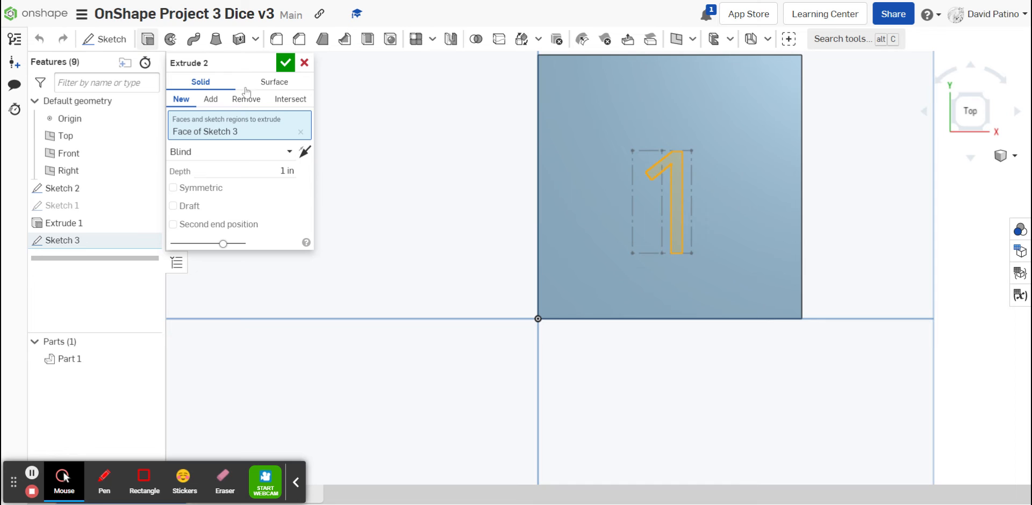
{"action": "left_click", "coordinate": [246, 99]}
{"action": "left_click", "coordinate": [284, 171]}
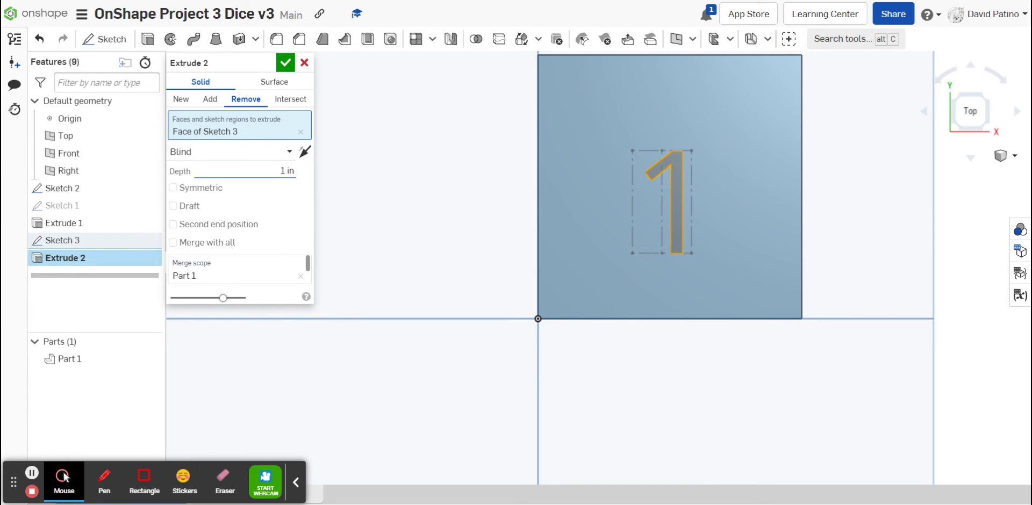
{"action": "key", "text": "BackSpace"}
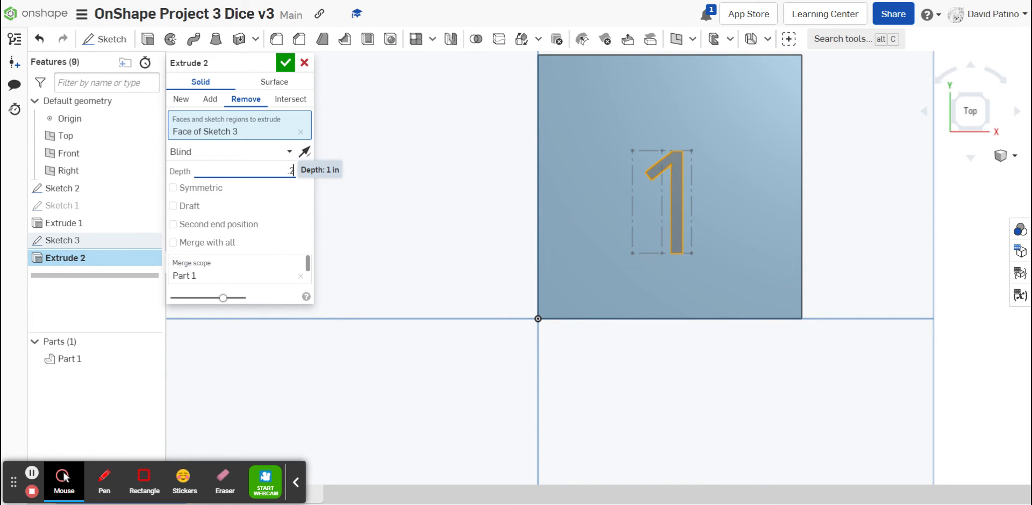
{"action": "type", "text": ".2"}
{"action": "left_click", "coordinate": [286, 63]}
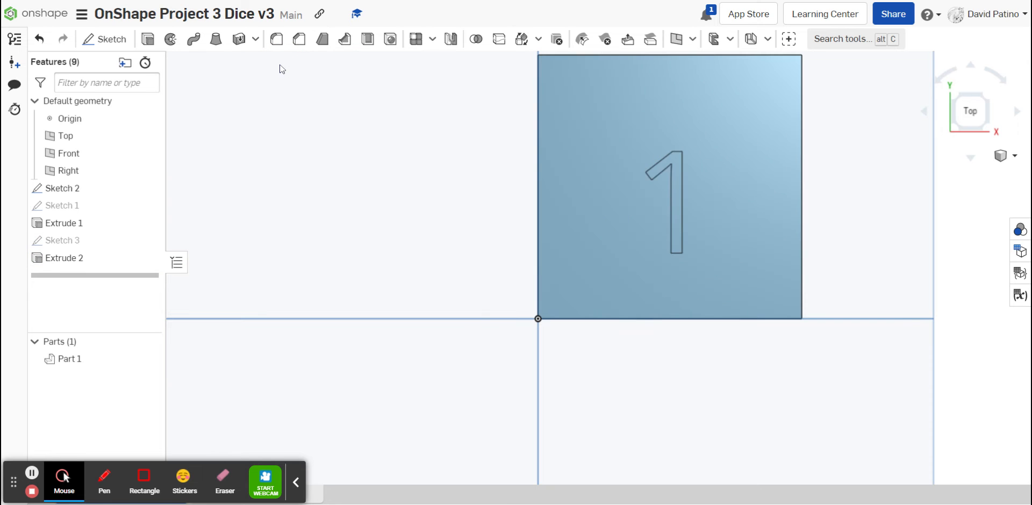
- Orbit around the cube to examine the engraved 1 and the blank neighbouring faces
{"action": "key", "text": "Right"}
{"action": "key", "text": "Right"}
{"action": "key", "text": "Right"}
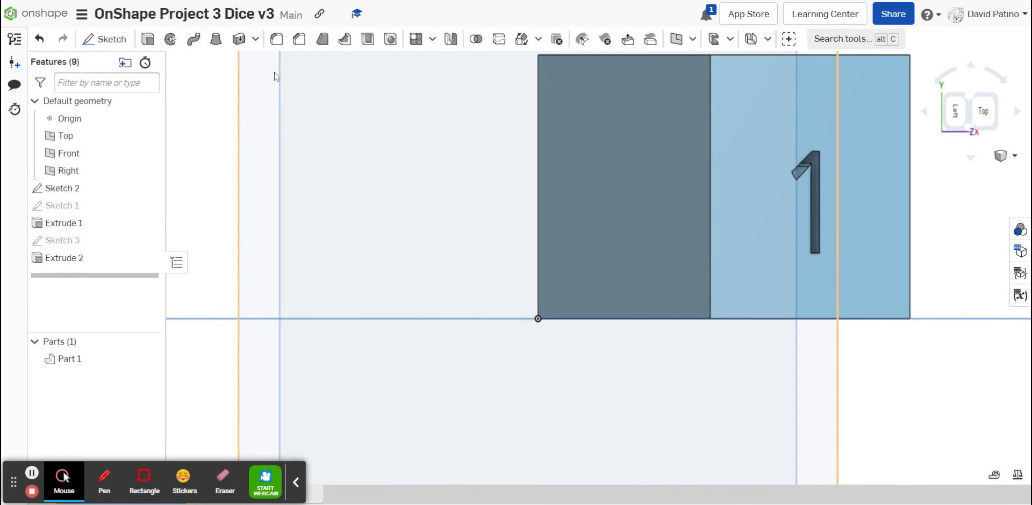
{"action": "key", "text": "Right"}
{"action": "key", "text": "Right"}
{"action": "key", "text": "Right"}
{"action": "key", "text": "Right"}
{"action": "key", "text": "Right"}
{"action": "key", "text": "Right"}
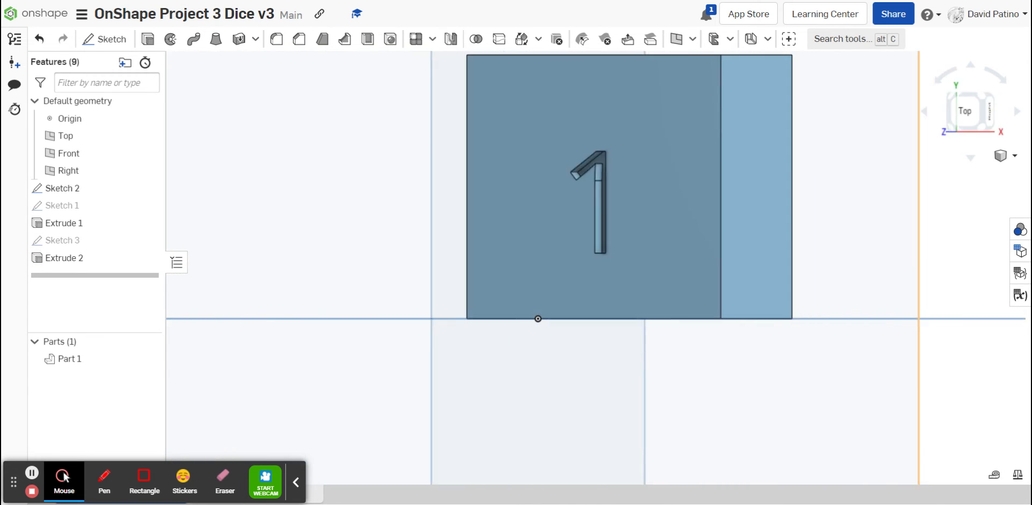
{"action": "key", "text": "Up"}
{"action": "key", "text": "Up"}
{"action": "key", "text": "Up"}
{"action": "key", "text": "Up"}
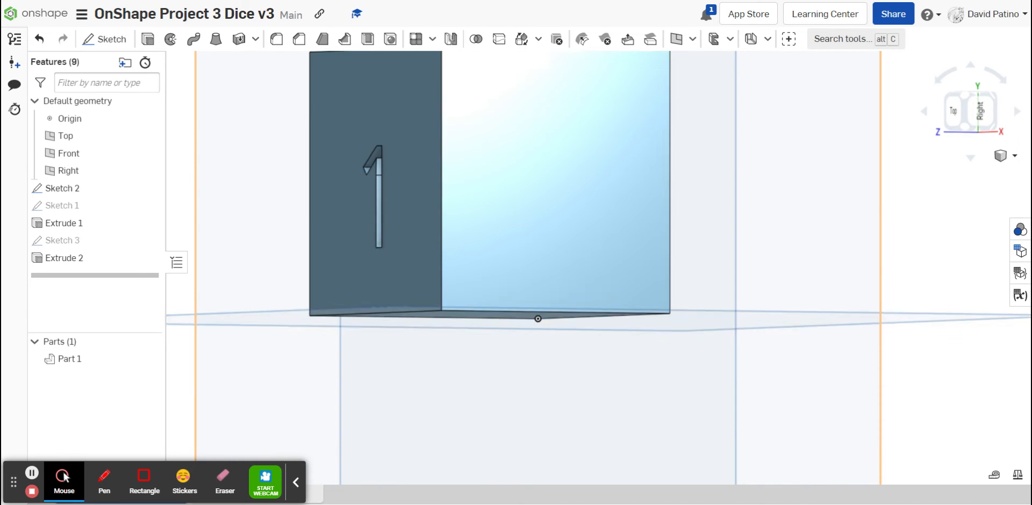
{"action": "key", "text": "Up"}
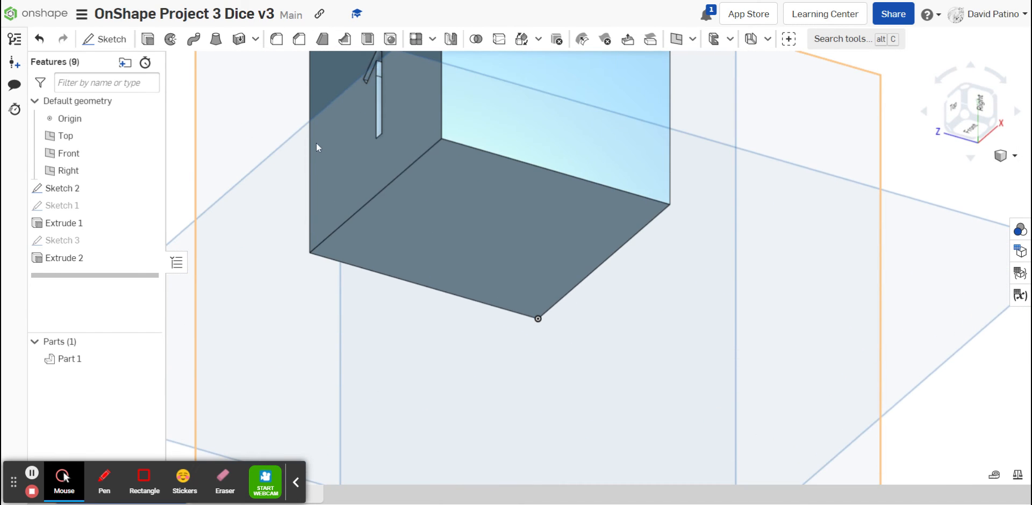
- Sketch the text "2" near the centre of the cube's right face, viewed straight on, and finish the sketch
{"action": "scroll", "coordinate": [314, 137], "scroll_direction": "down", "scroll_amount": 5}
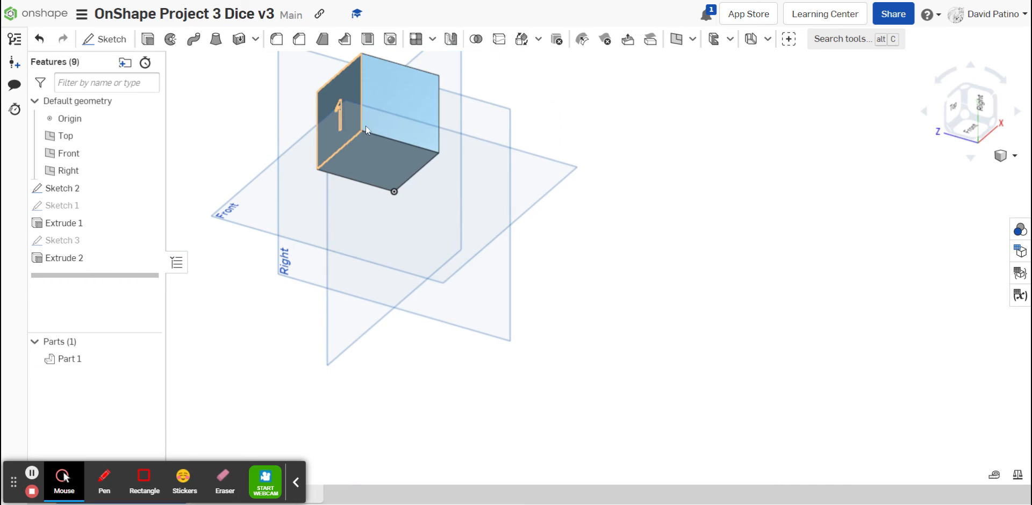
{"action": "left_click", "coordinate": [412, 105]}
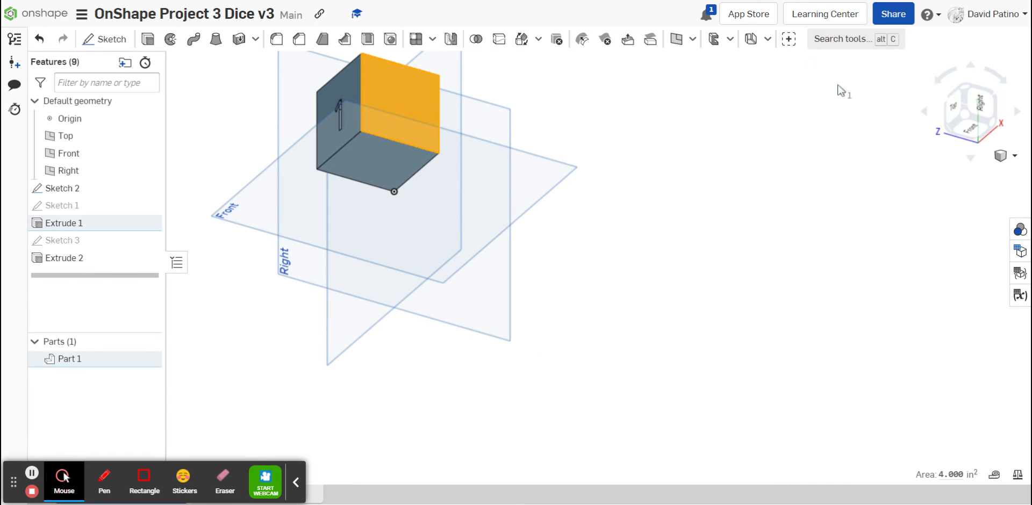
{"action": "left_click", "coordinate": [979, 106]}
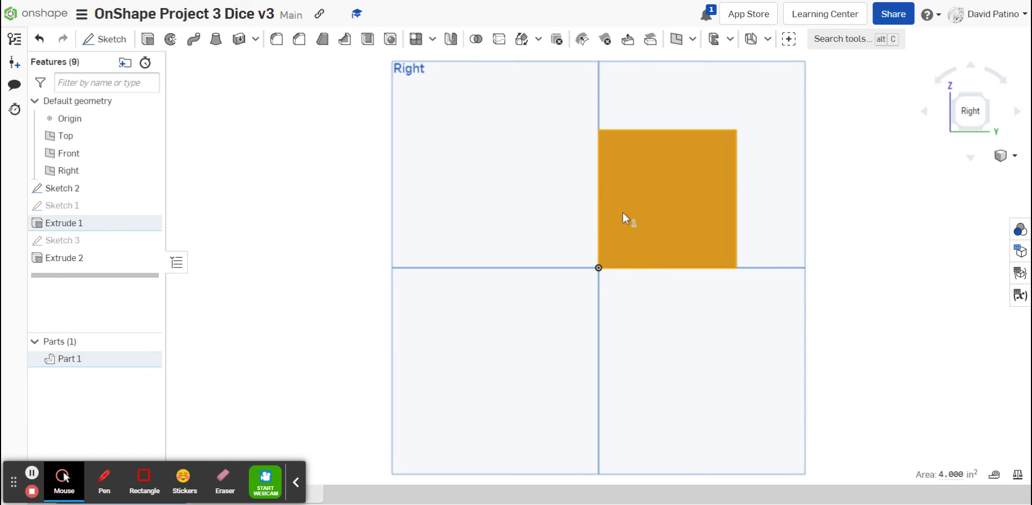
{"action": "left_click", "coordinate": [114, 44]}
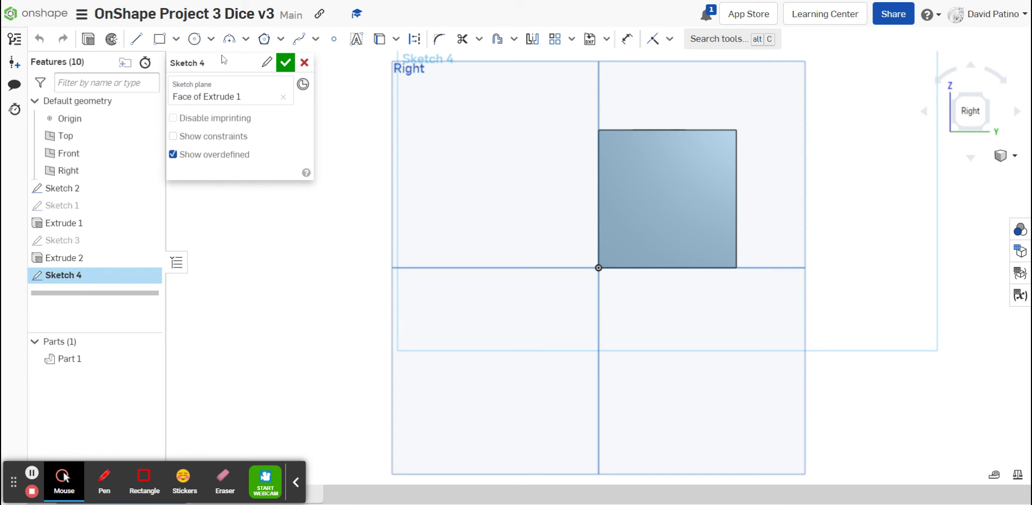
{"action": "left_click", "coordinate": [356, 39]}
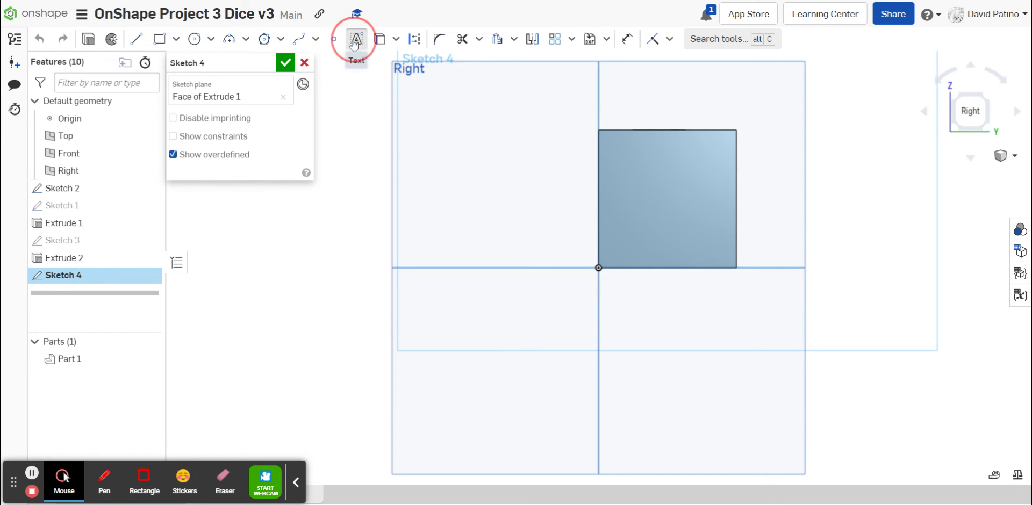
{"action": "left_click_drag", "start_coordinate": [638, 162], "coordinate": [709, 236]}
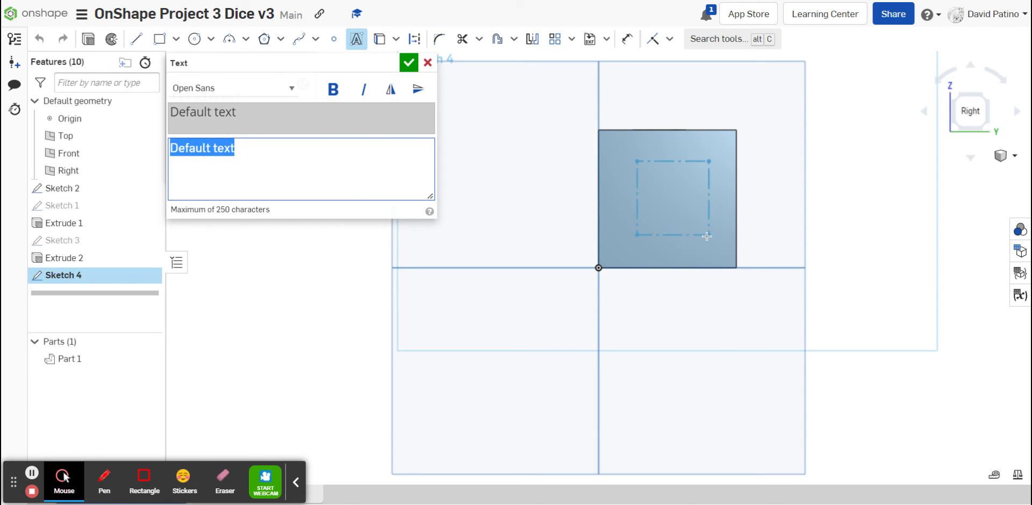
{"action": "type", "text": "2"}
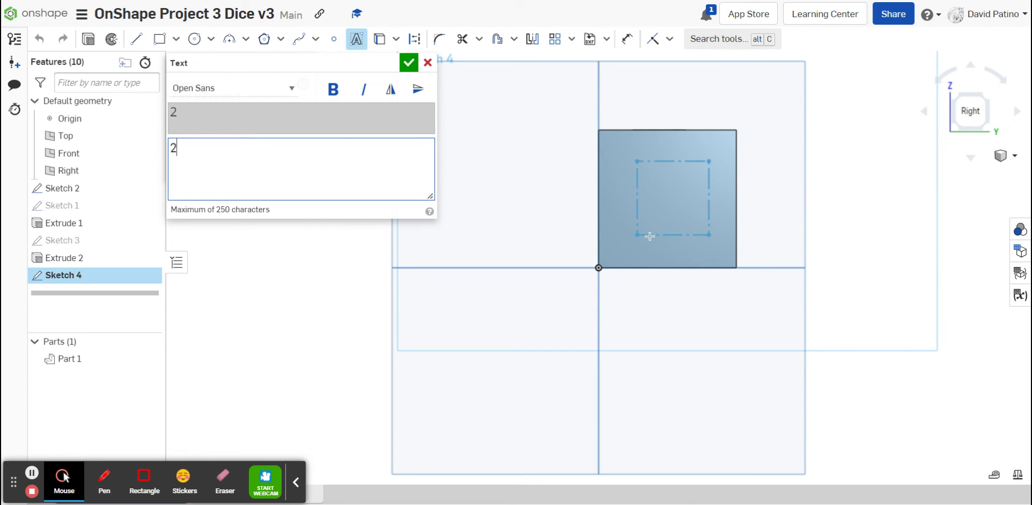
{"action": "left_click", "coordinate": [409, 67]}
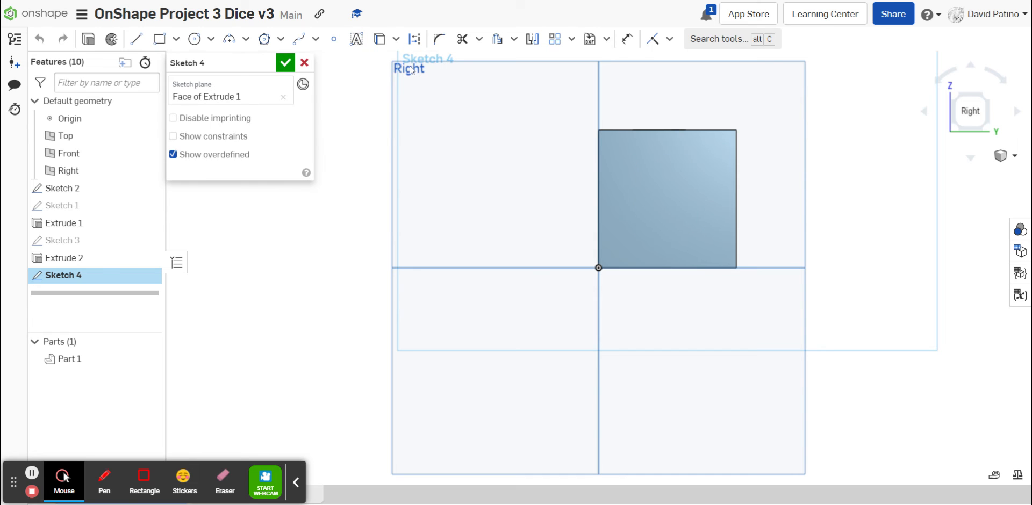
{"action": "left_click", "coordinate": [286, 63]}
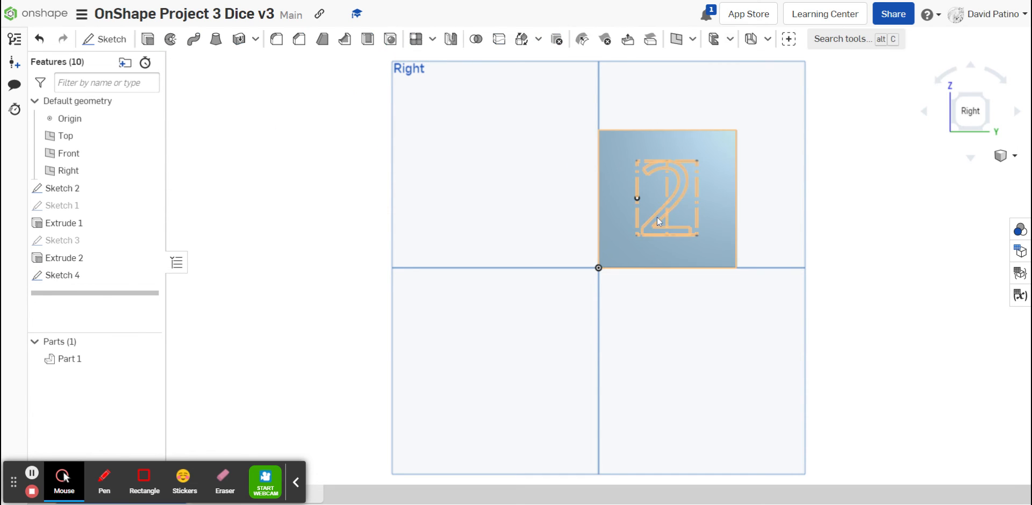
- Cut the number 2 into the cube's right face with a Remove extrude of the text region, 0.2 in deep
{"action": "scroll", "coordinate": [659, 217], "scroll_direction": "up", "scroll_amount": 2}
{"action": "scroll", "coordinate": [653, 226], "scroll_direction": "up", "scroll_amount": 1}
{"action": "left_click", "coordinate": [640, 238]}
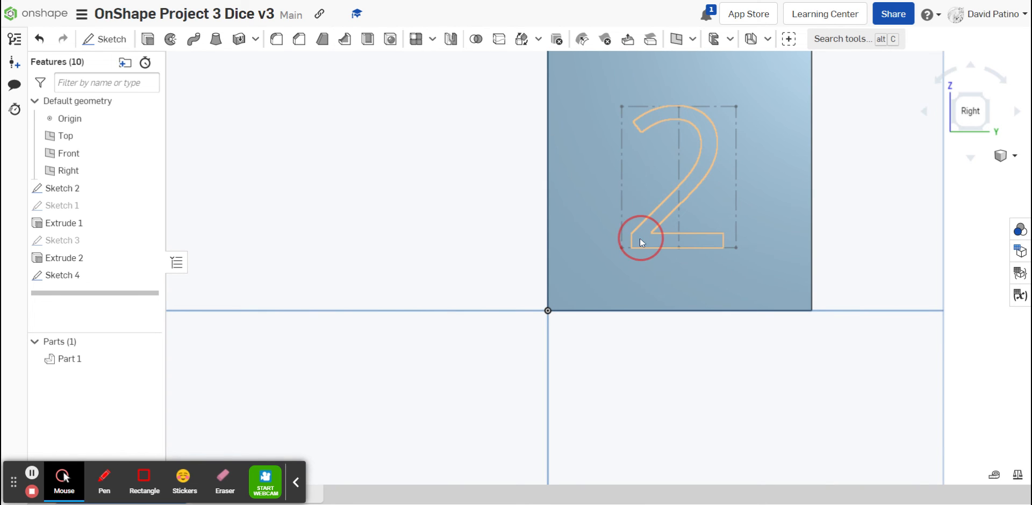
{"action": "left_click", "coordinate": [150, 41]}
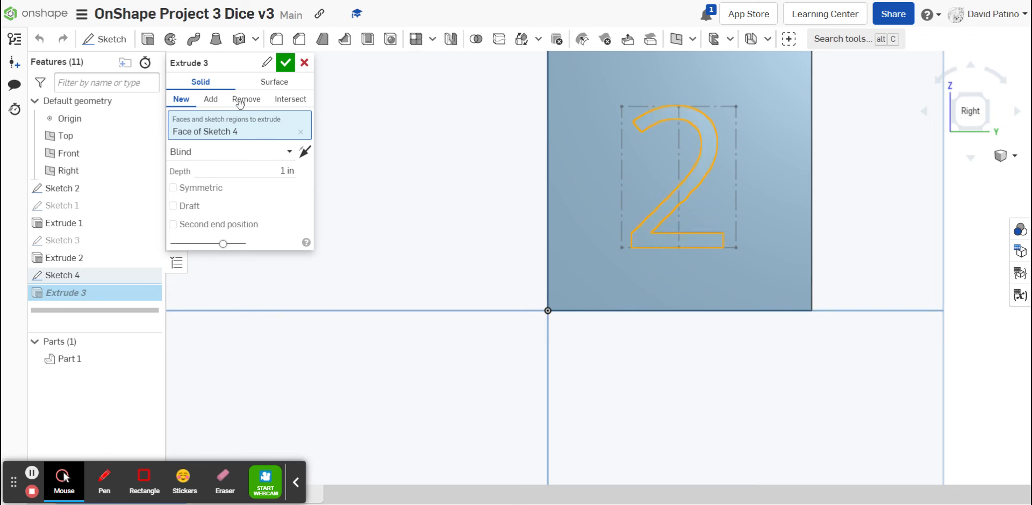
{"action": "left_click", "coordinate": [245, 105]}
{"action": "left_click", "coordinate": [286, 170]}
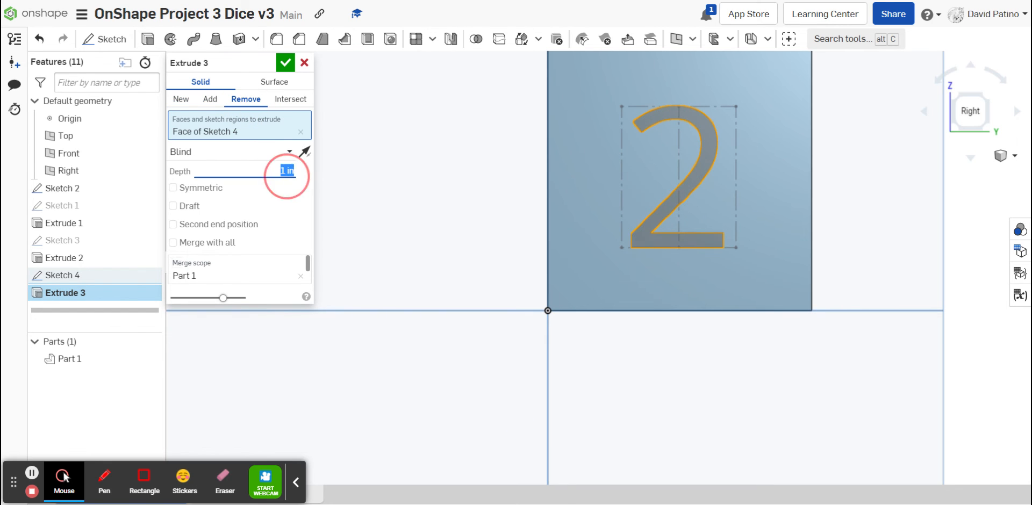
{"action": "type", "text": "0.2"}
{"action": "key", "text": "Return"}
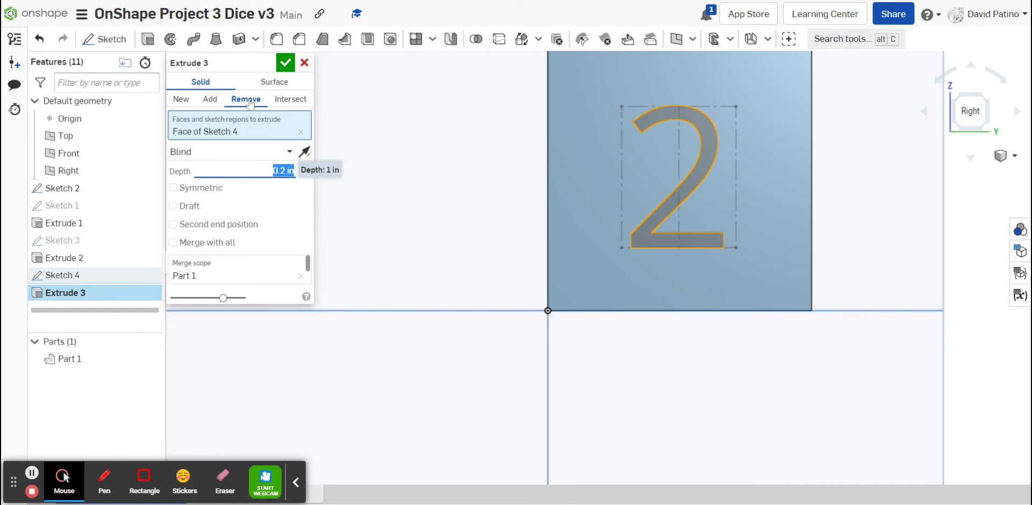
{"action": "left_click", "coordinate": [286, 62]}
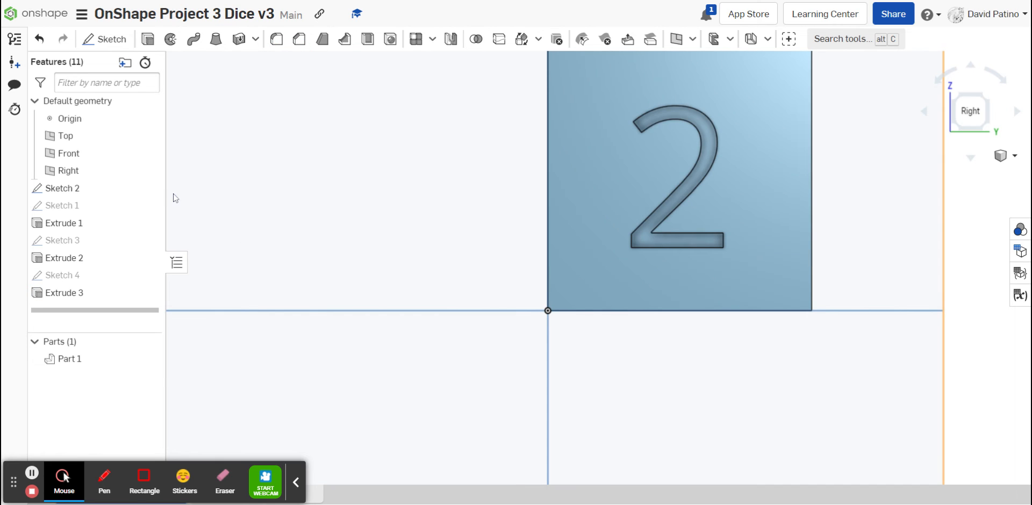
- Orbit around the cube to examine the engraved 2 on the right face and the 1 on the top face
{"action": "key", "text": "Left"}
{"action": "key", "text": "Left"}
{"action": "key", "text": "Up"}
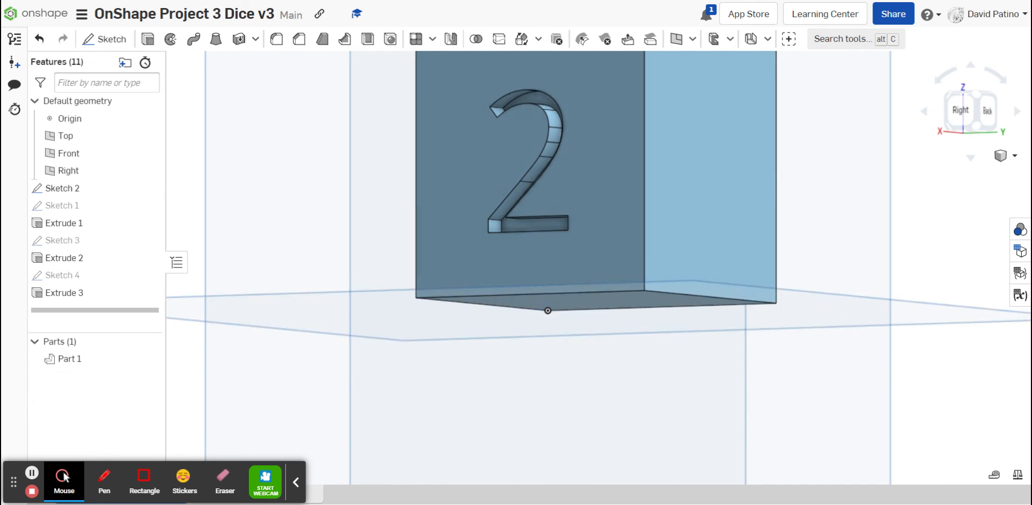
{"action": "key", "text": "Up"}
{"action": "key", "text": "Up"}
{"action": "key", "text": "Down"}
{"action": "key", "text": "Down"}
{"action": "key", "text": "Down"}
{"action": "key", "text": "Down"}
{"action": "key", "text": "Down"}
{"action": "key", "text": "Down"}
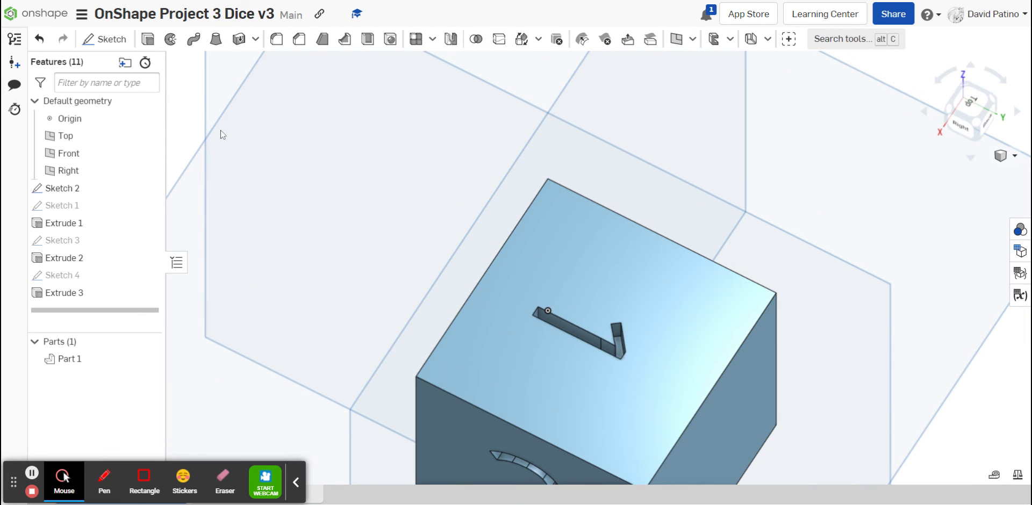
- Fillet the nine cube edges bordering the top, right and back faces with a 0.2 in radius
{"action": "left_click", "coordinate": [979, 128]}
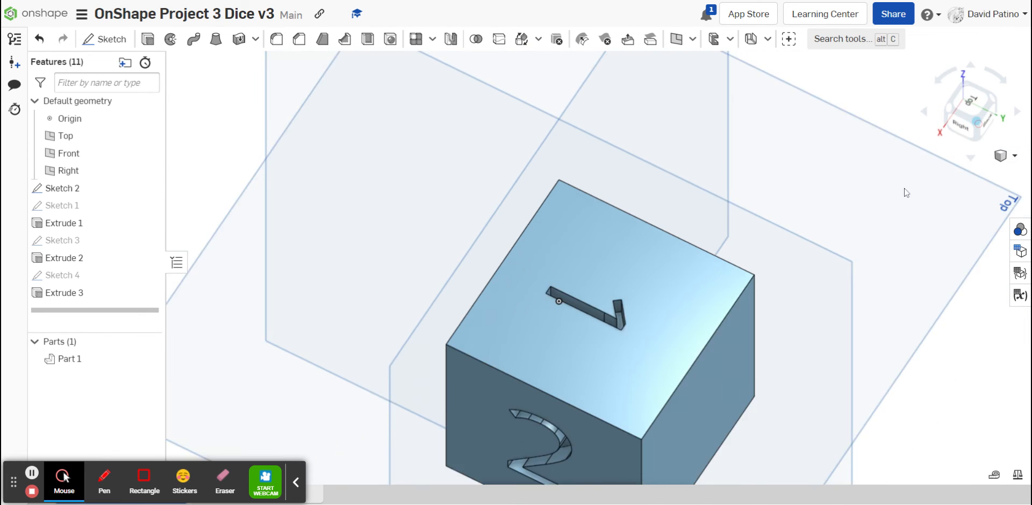
{"action": "scroll", "coordinate": [641, 267], "scroll_direction": "up", "scroll_amount": 2}
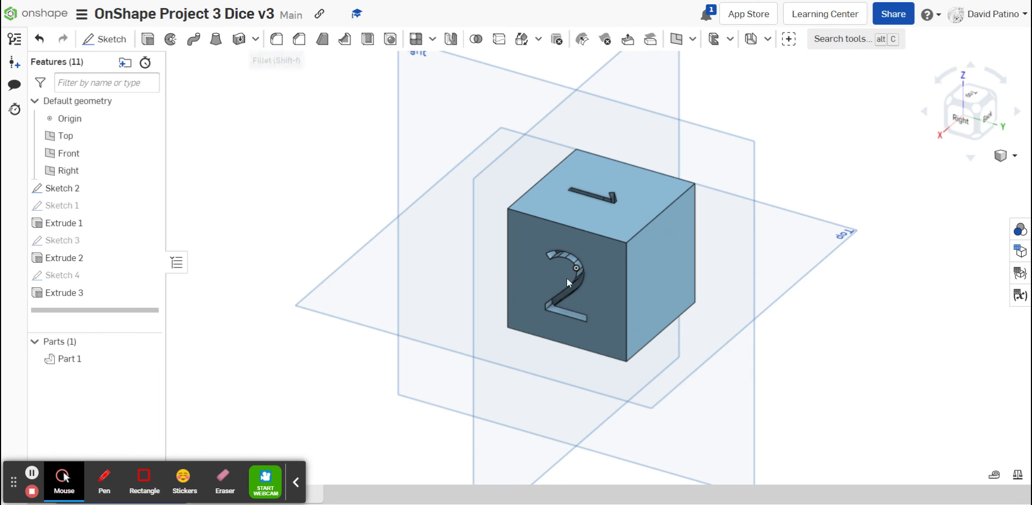
{"action": "left_click", "coordinate": [551, 224]}
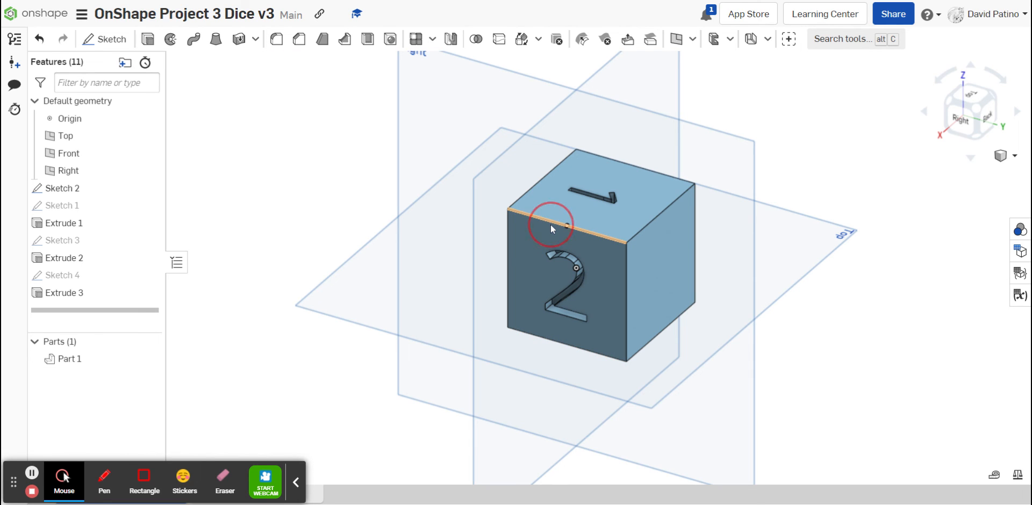
{"action": "scroll", "coordinate": [638, 224], "scroll_direction": "up", "scroll_amount": 2}
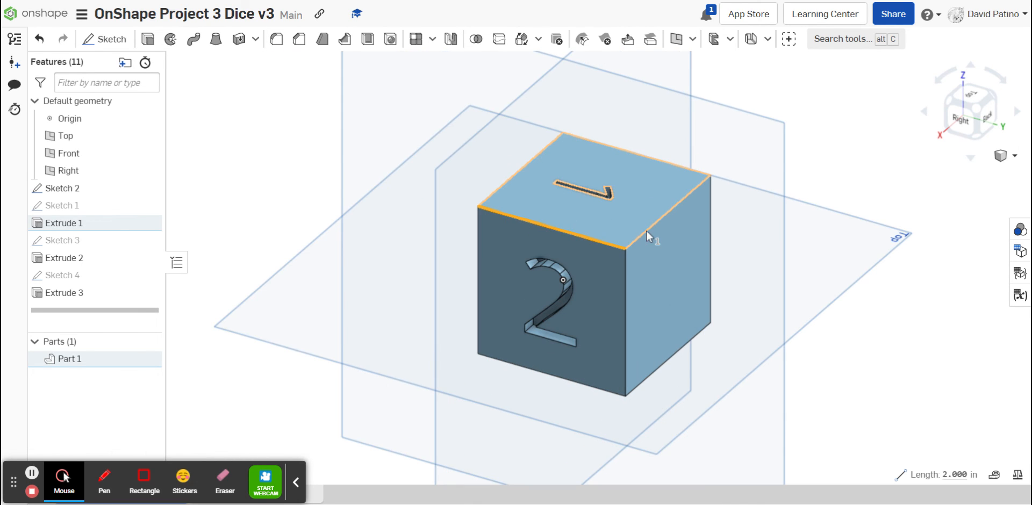
{"action": "left_click", "coordinate": [651, 230]}
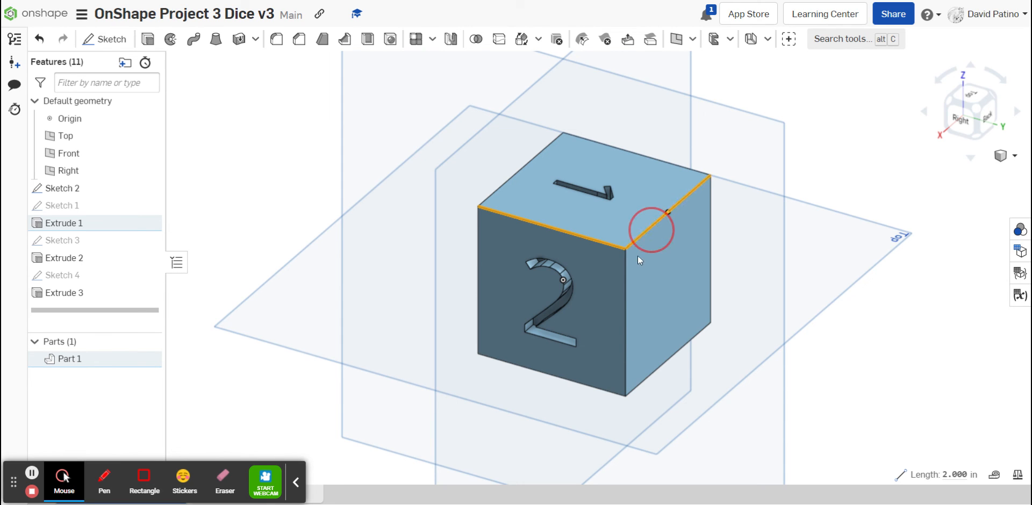
{"action": "left_click", "coordinate": [624, 283]}
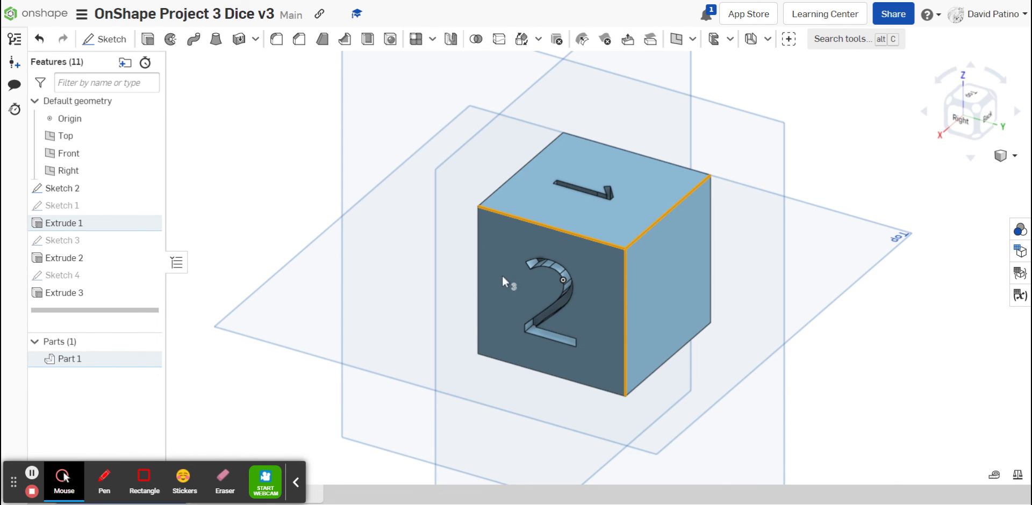
{"action": "left_click", "coordinate": [478, 291]}
{"action": "left_click", "coordinate": [504, 186]}
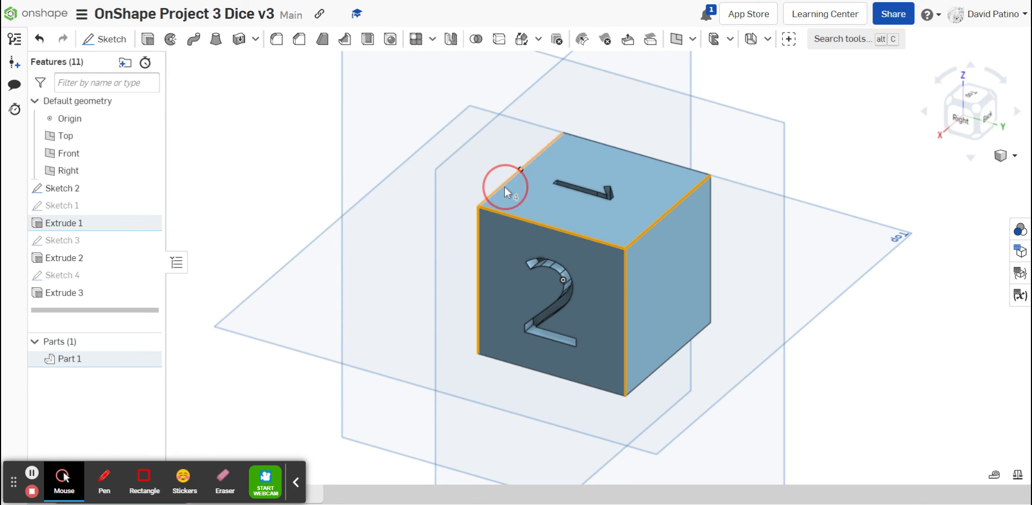
{"action": "left_click", "coordinate": [635, 159]}
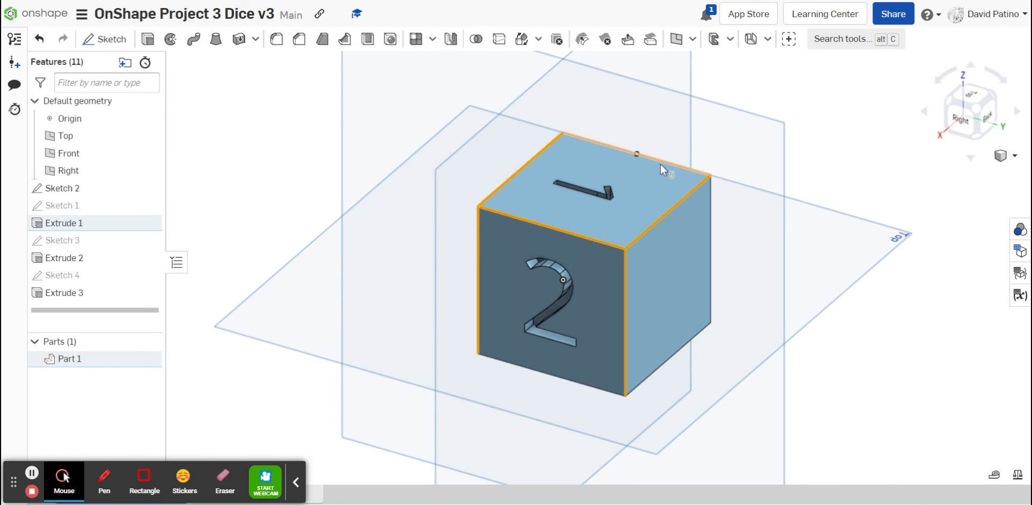
{"action": "left_click", "coordinate": [710, 231]}
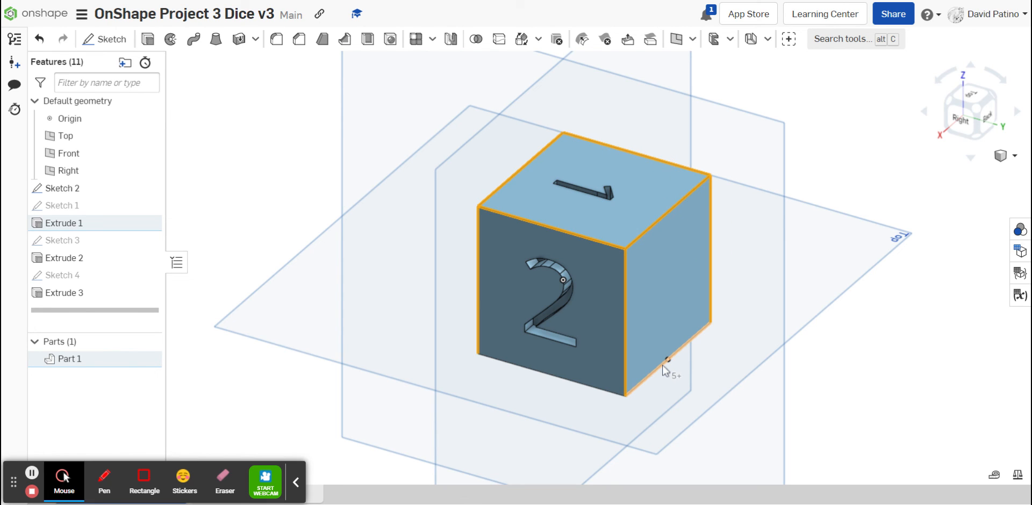
{"action": "left_click", "coordinate": [658, 367]}
{"action": "left_click", "coordinate": [592, 388]}
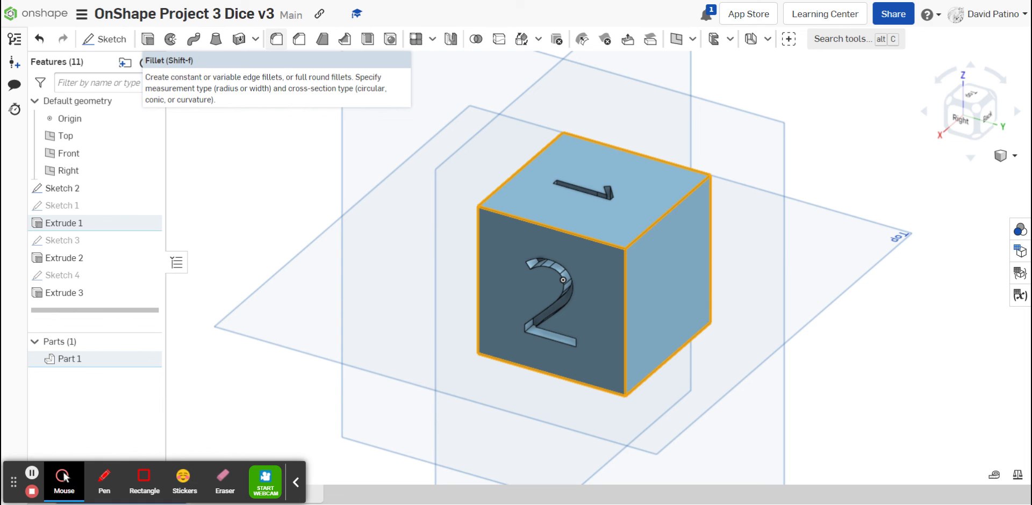
{"action": "left_click", "coordinate": [276, 40]}
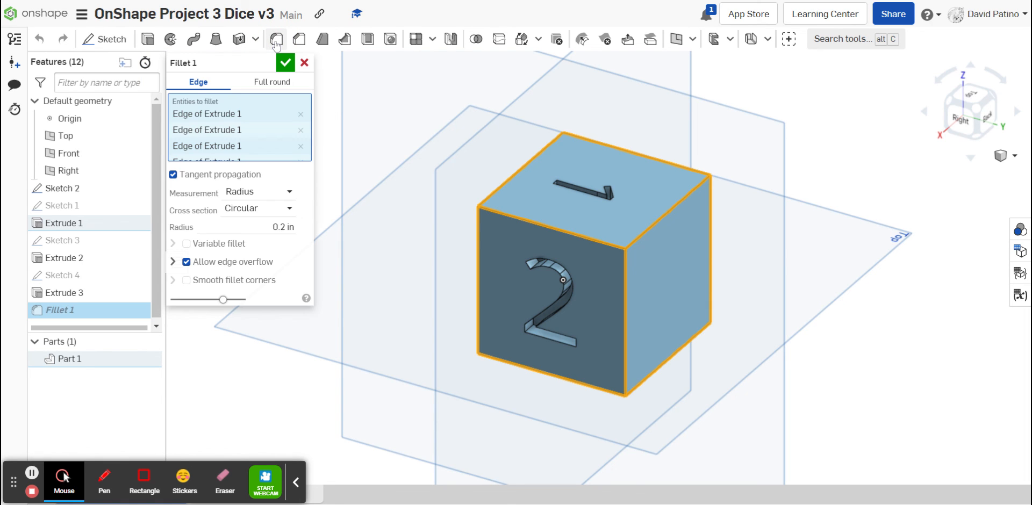
{"action": "left_click", "coordinate": [290, 71]}
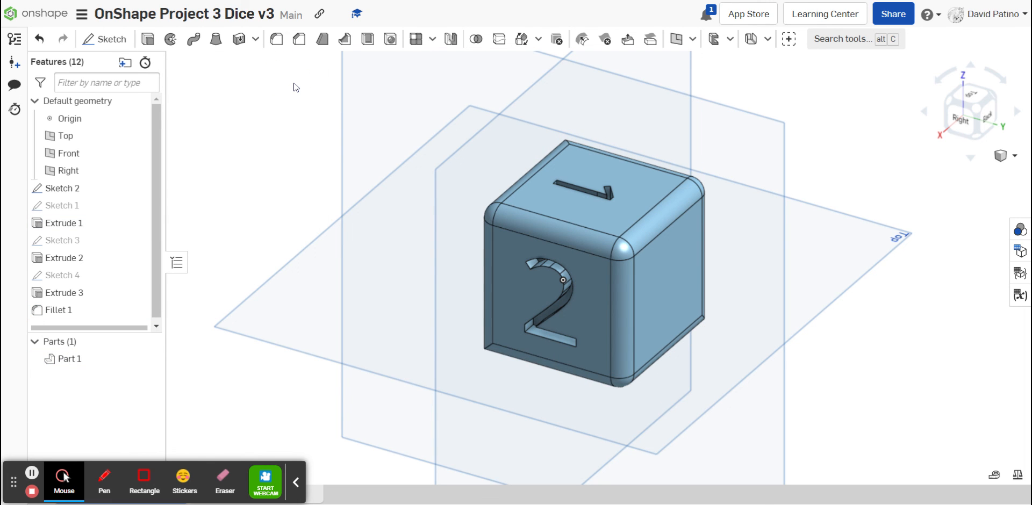
- Fillet the three remaining sharp edges that meet at the origin corner, between the left, front and bottom faces, with a 0.2 in radius
{"action": "key", "text": "Down"}
{"action": "key", "text": "Up"}
{"action": "key", "text": "Up"}
{"action": "key", "text": "Up"}
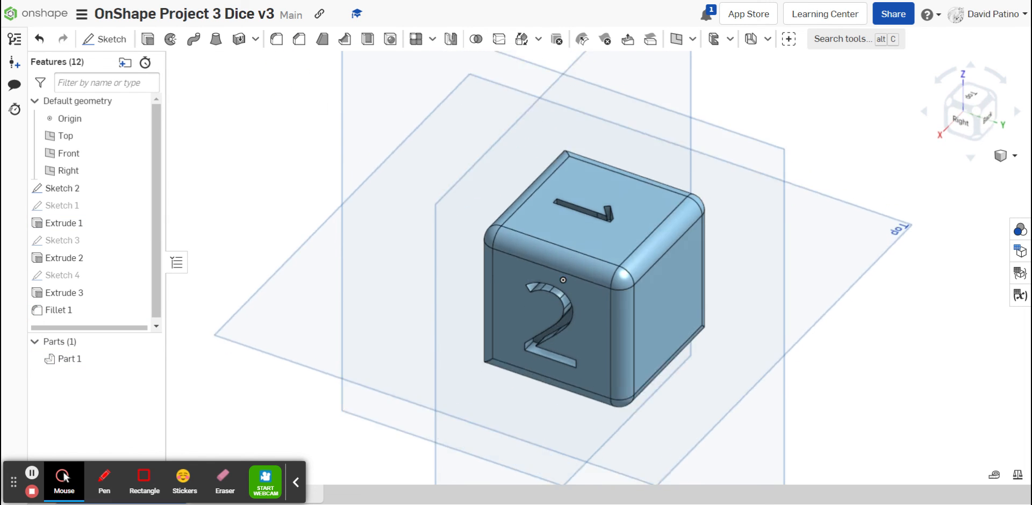
{"action": "key", "text": "Left"}
{"action": "key", "text": "Left"}
{"action": "key", "text": "Left"}
{"action": "key", "text": "Left"}
{"action": "key", "text": "Left"}
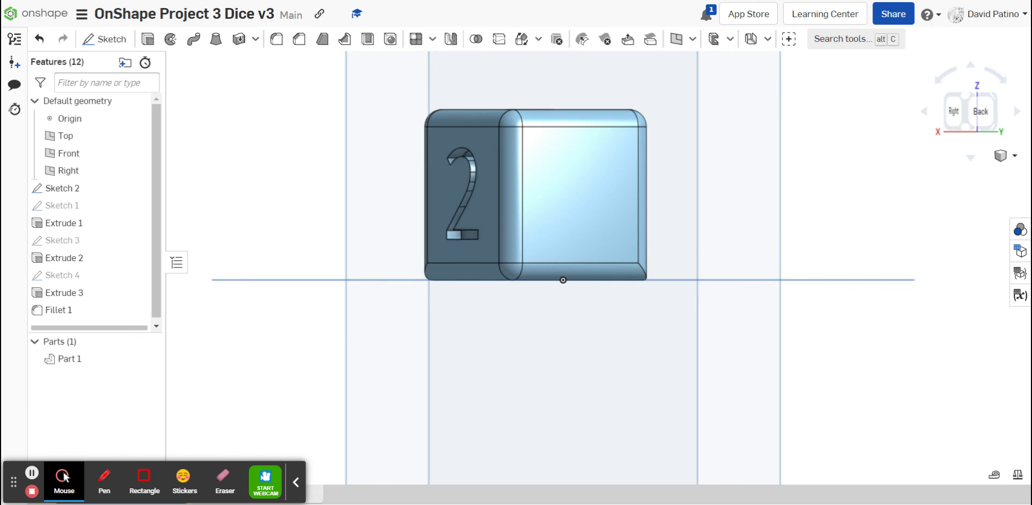
{"action": "key", "text": "Left"}
{"action": "key", "text": "Left"}
{"action": "key", "text": "Left"}
{"action": "key", "text": "Left"}
{"action": "key", "text": "Left"}
{"action": "key", "text": "Left"}
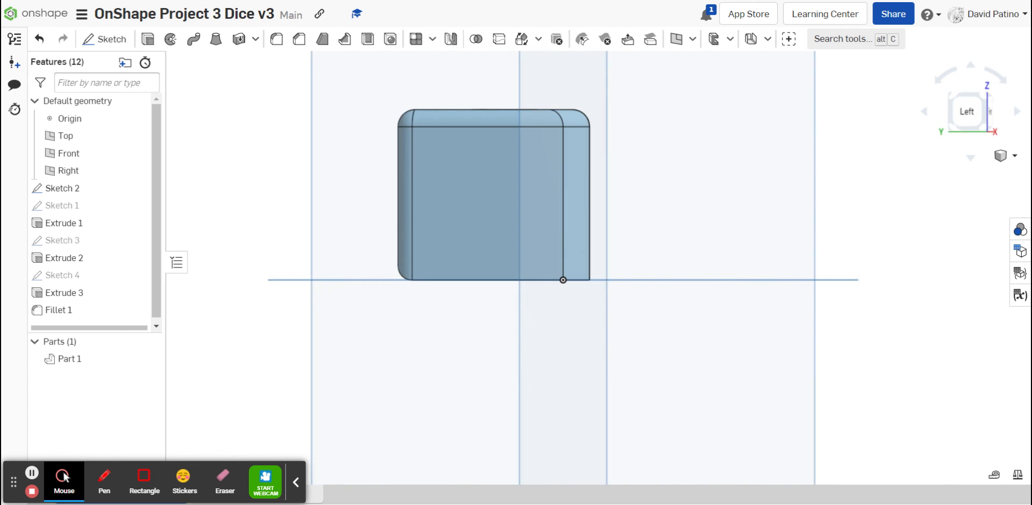
{"action": "key", "text": "Left"}
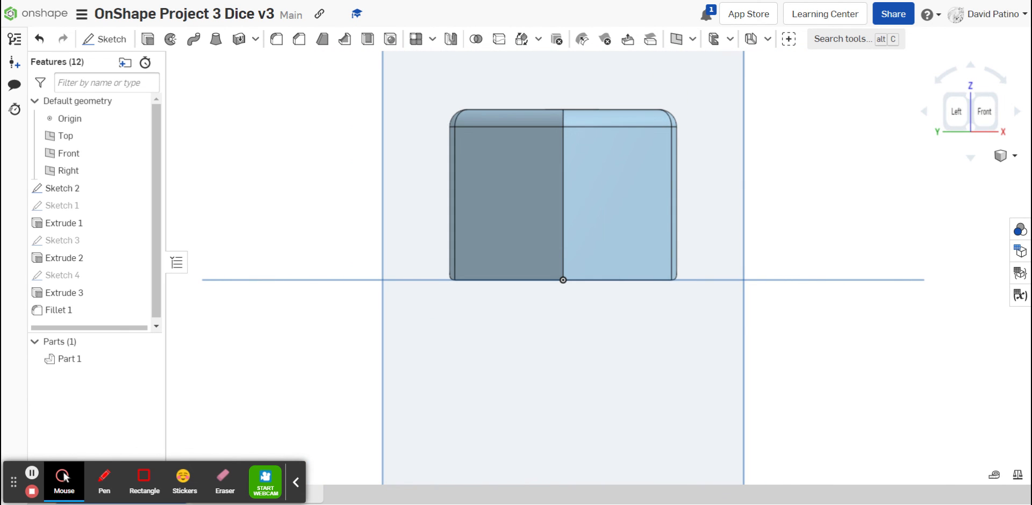
{"action": "key", "text": "Up"}
{"action": "key", "text": "Up"}
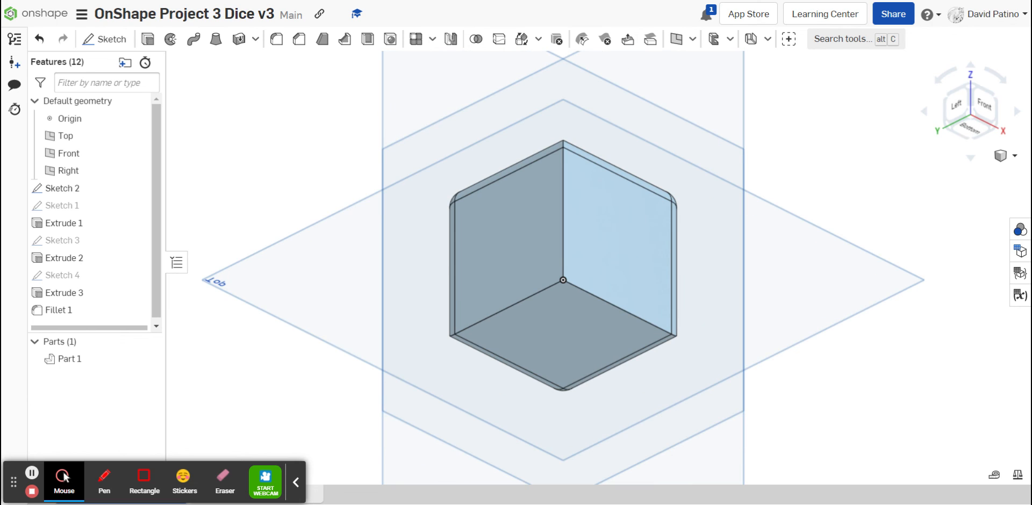
{"action": "left_click", "coordinate": [563, 242]}
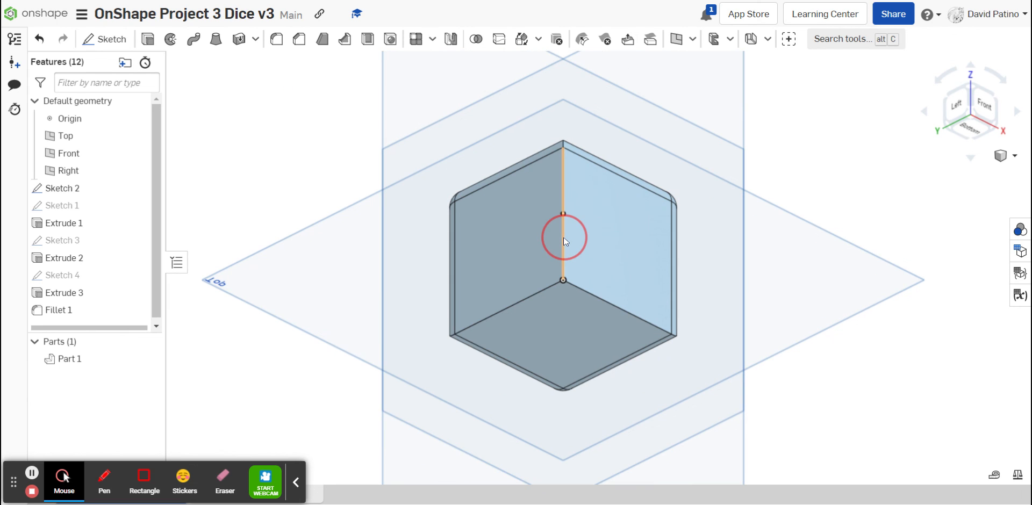
{"action": "left_click", "coordinate": [600, 299]}
{"action": "left_click", "coordinate": [523, 301]}
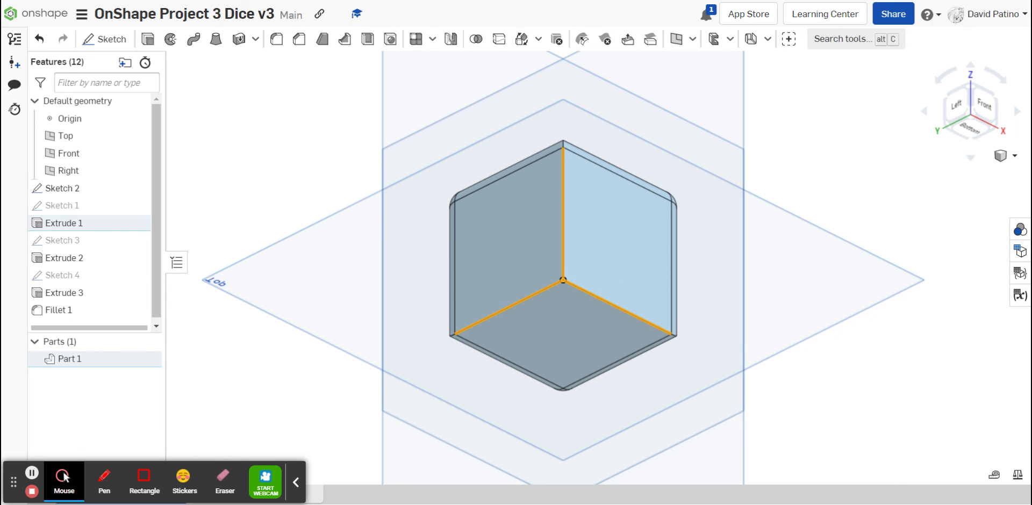
{"action": "left_click", "coordinate": [276, 39]}
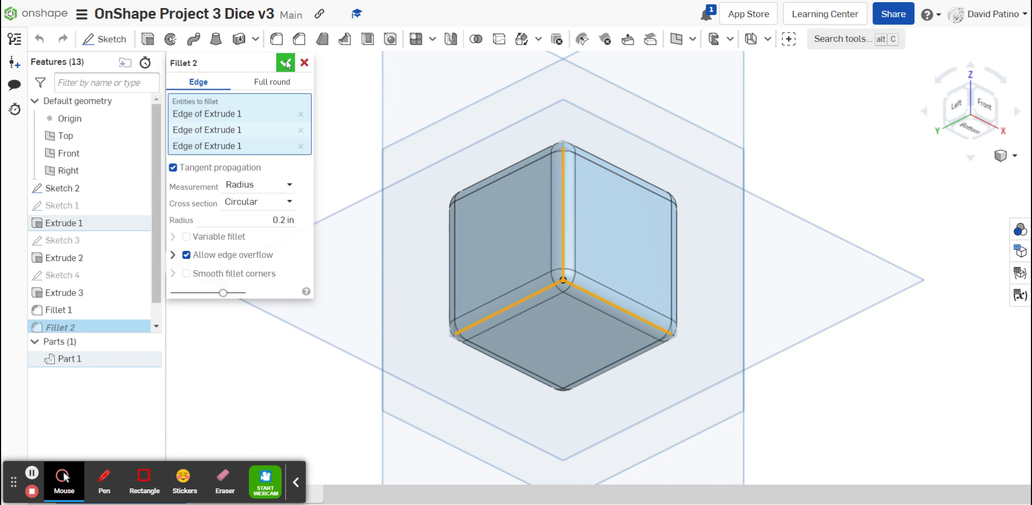
{"action": "left_click", "coordinate": [286, 63]}
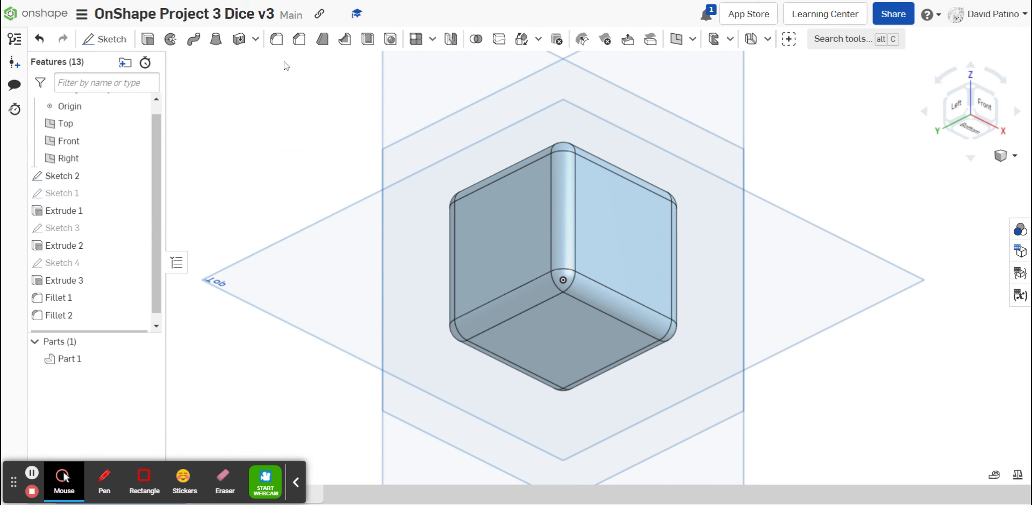
- Orbit around the rounded dice to examine the engraved numbers, the filleted edges and the blank faces
{"action": "key", "text": "Right"}
{"action": "key", "text": "Right"}
{"action": "key", "text": "Right"}
{"action": "key", "text": "Right"}
{"action": "key", "text": "Right"}
{"action": "key", "text": "Right"}
{"action": "key", "text": "Right"}
{"action": "key", "text": "Right"}
{"action": "key", "text": "Right"}
{"action": "key", "text": "Right"}
{"action": "key", "text": "Right"}
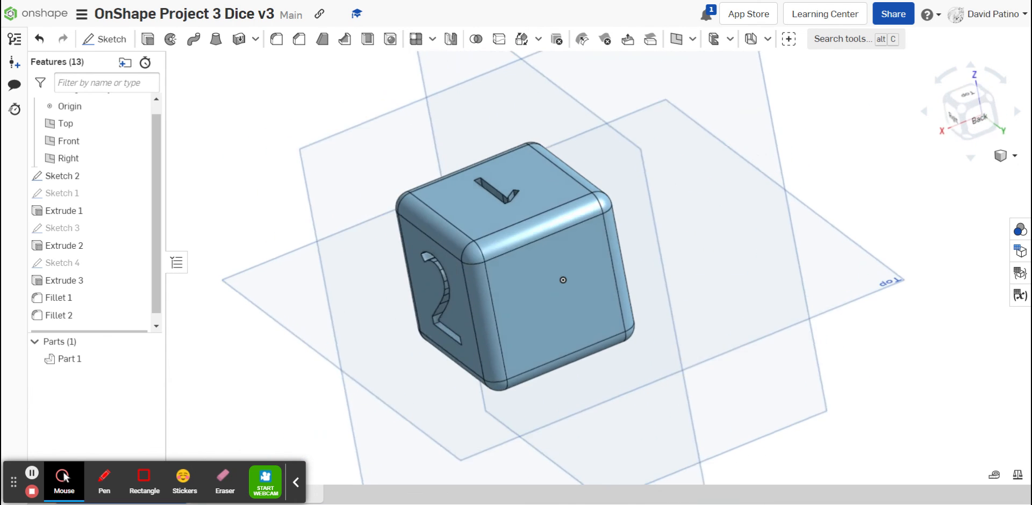
{"action": "key", "text": "Right"}
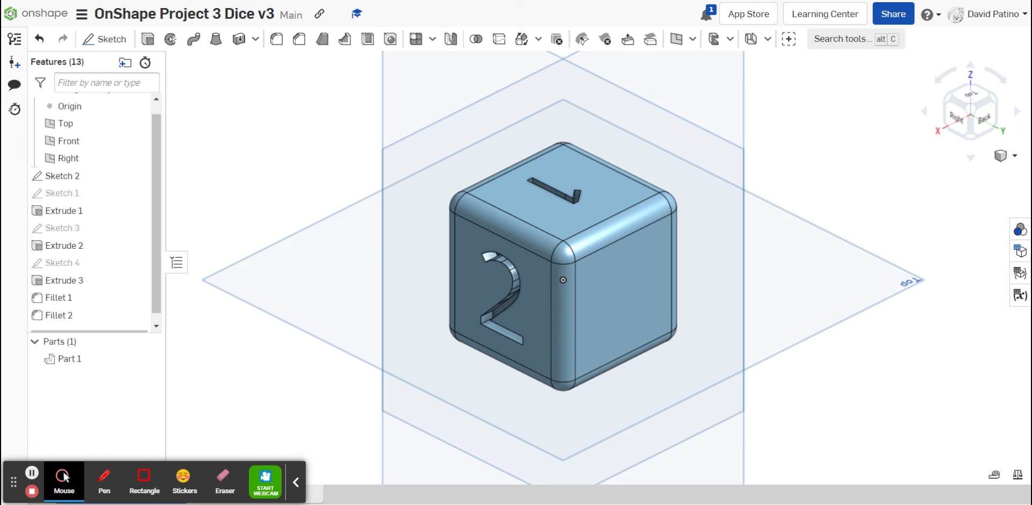
{"action": "key", "text": "Up"}
{"action": "key", "text": "Up"}
{"action": "key", "text": "Up"}
{"action": "key", "text": "Up"}
{"action": "key", "text": "Up"}
{"action": "key", "text": "Up"}
{"action": "key", "text": "Up"}
{"action": "key", "text": "Up"}
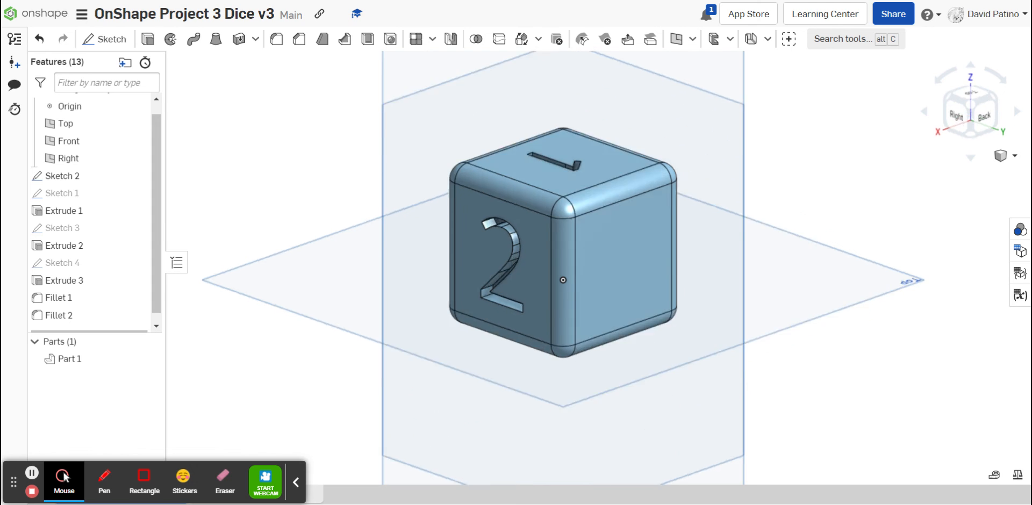
{"action": "key", "text": "Up"}
{"action": "key", "text": "Up"}
{"action": "key", "text": "Up"}
{"action": "key", "text": "Up"}
{"action": "key", "text": "Up"}
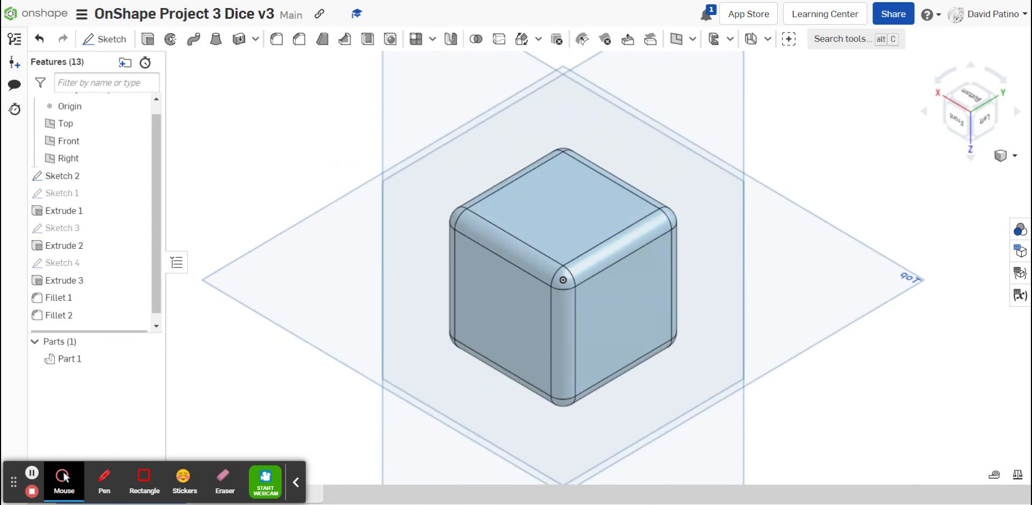
{"action": "key", "text": "Down"}
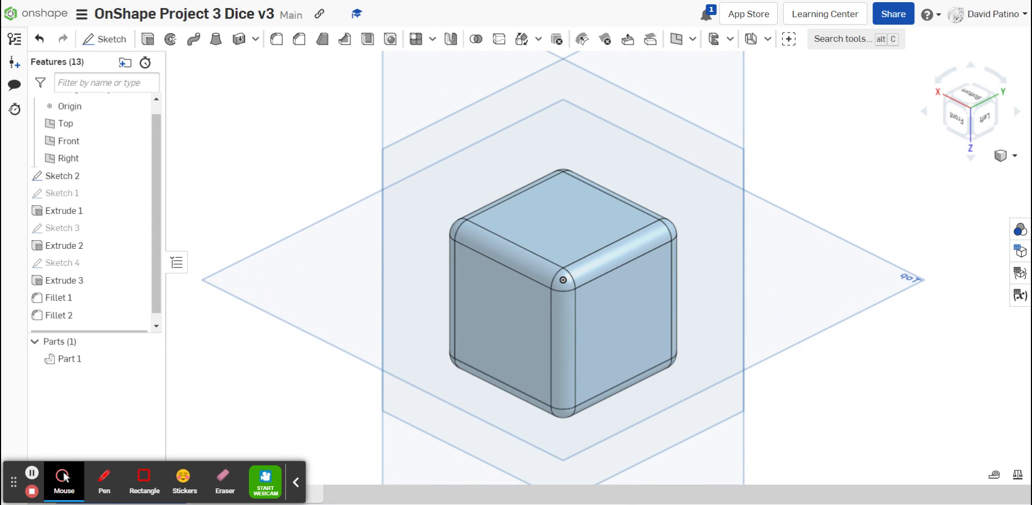